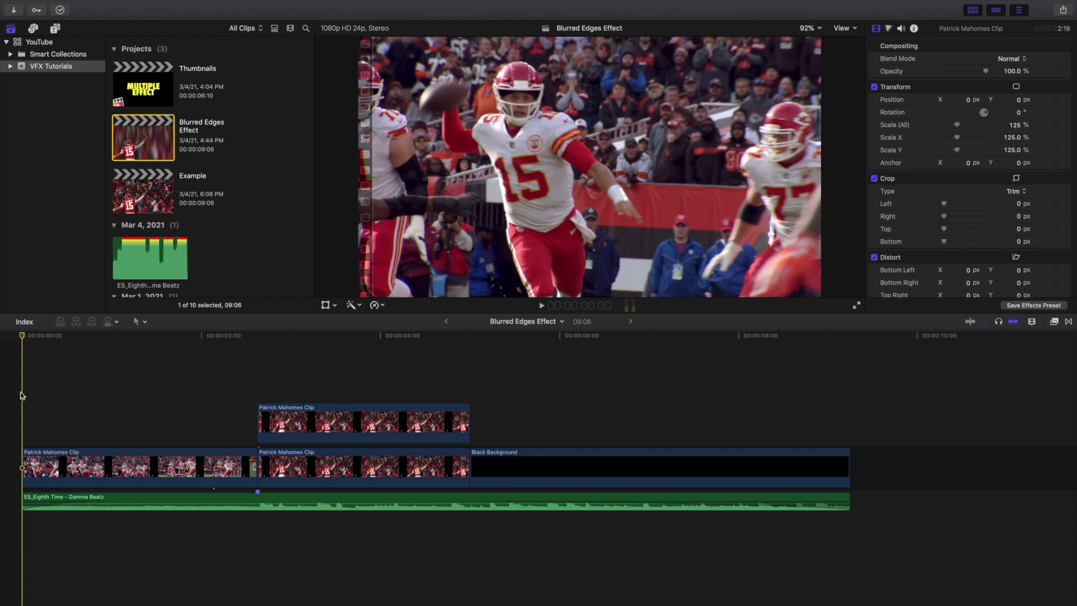
- Play the finished blurred-edges effect from the start to preview it
{"action": "key", "text": "space"}
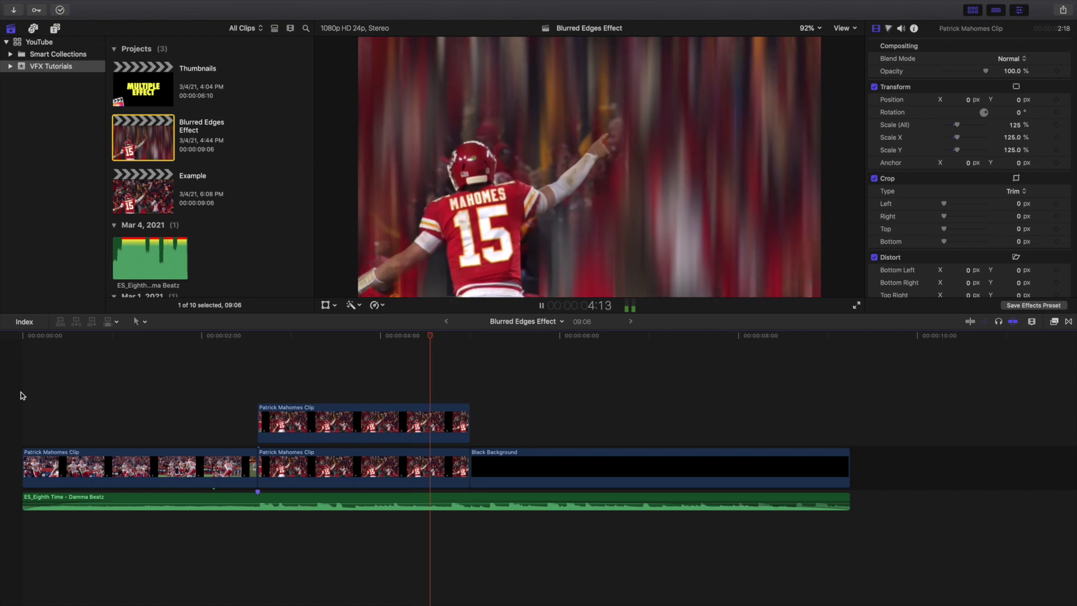
{"action": "key", "text": "space"}
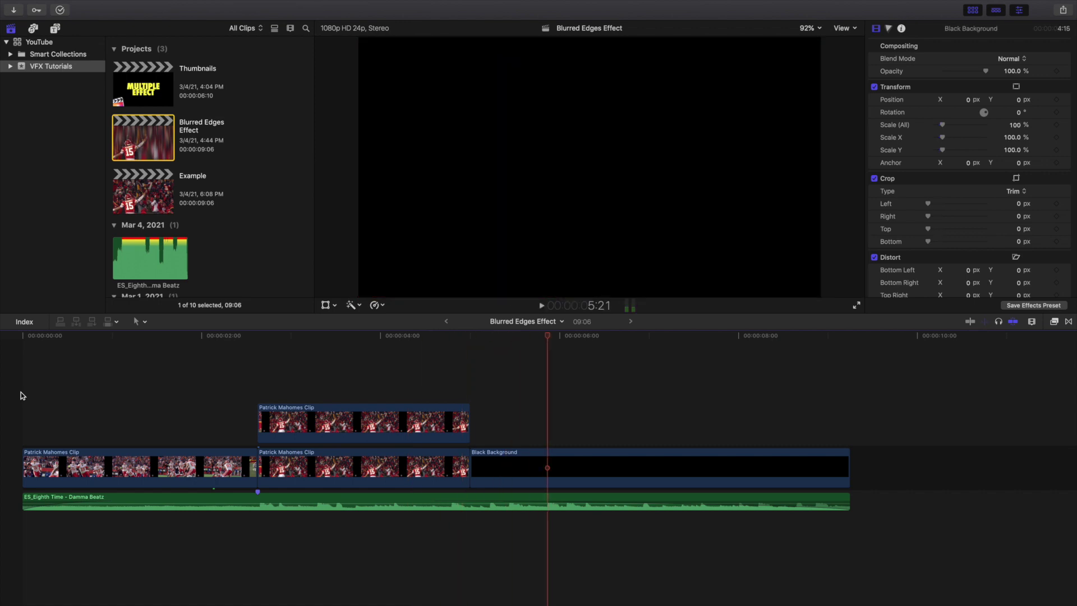
{"action": "key", "text": "Home"}
{"action": "key", "text": "space"}
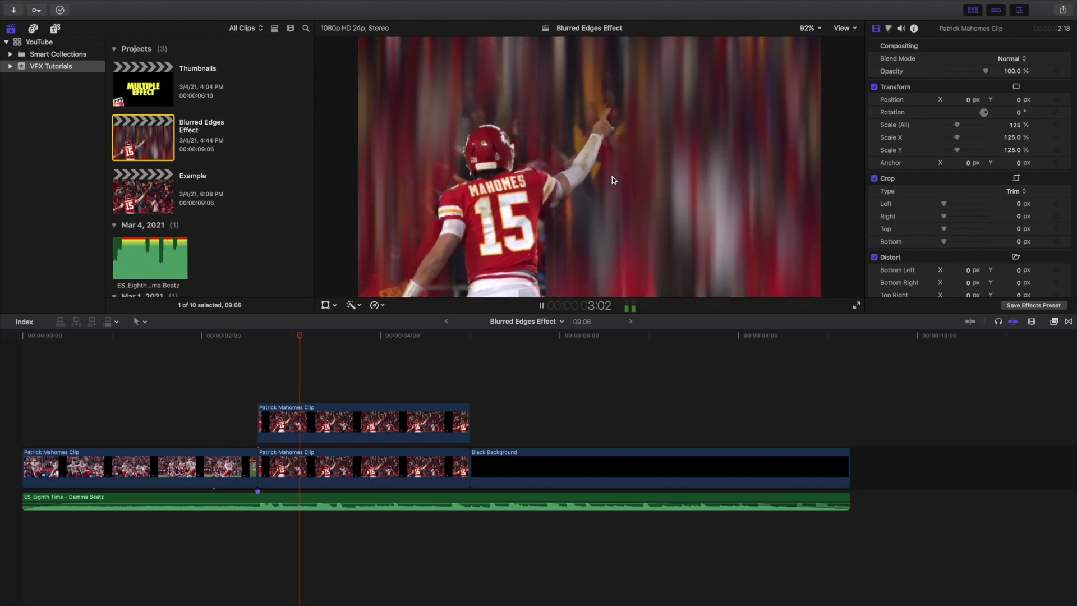
{"action": "key", "text": "space"}
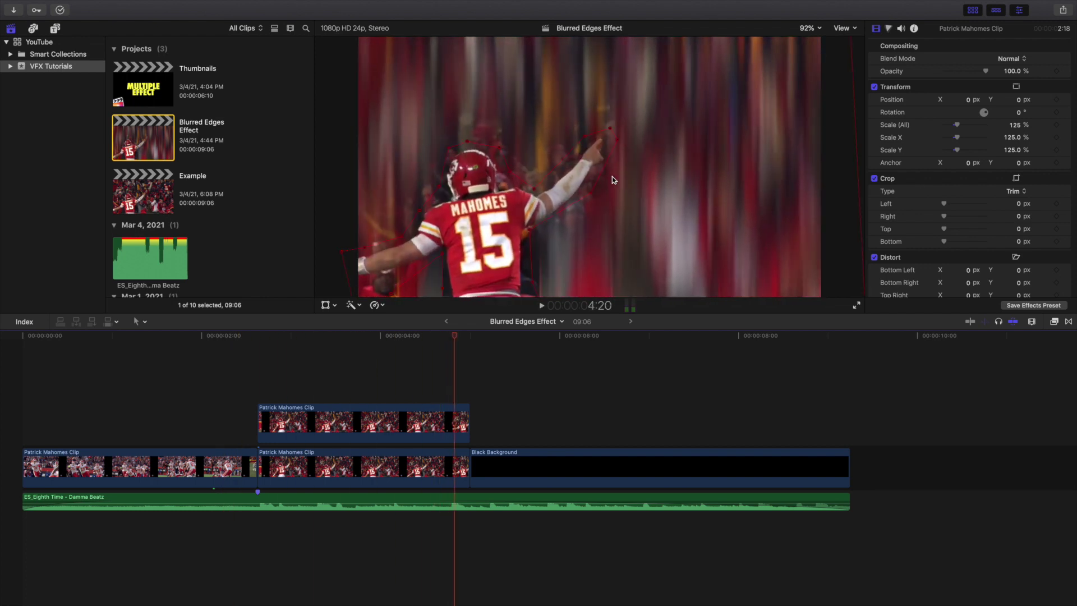
{"action": "left_click", "coordinate": [21, 390]}
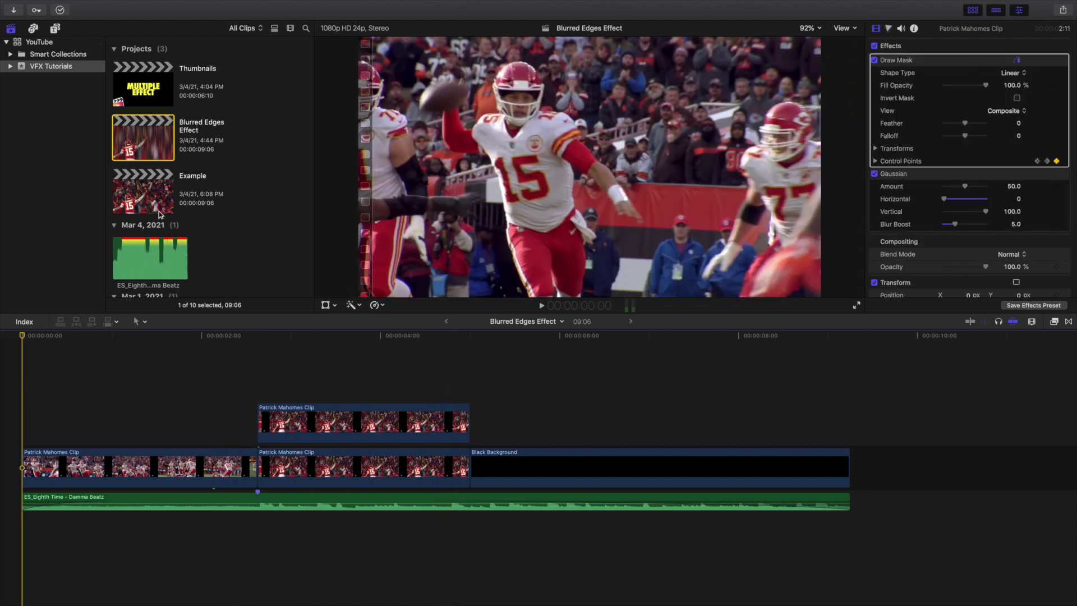
- Open the Example project, play it, and jump to the cut between its two clips
{"action": "double_click", "coordinate": [153, 192]}
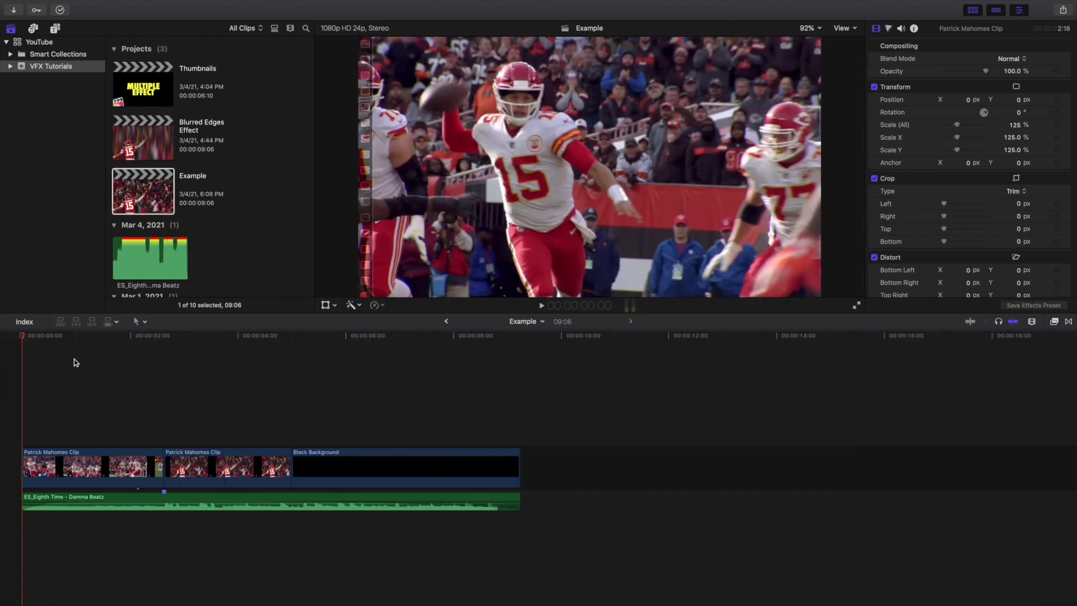
{"action": "key", "text": "space"}
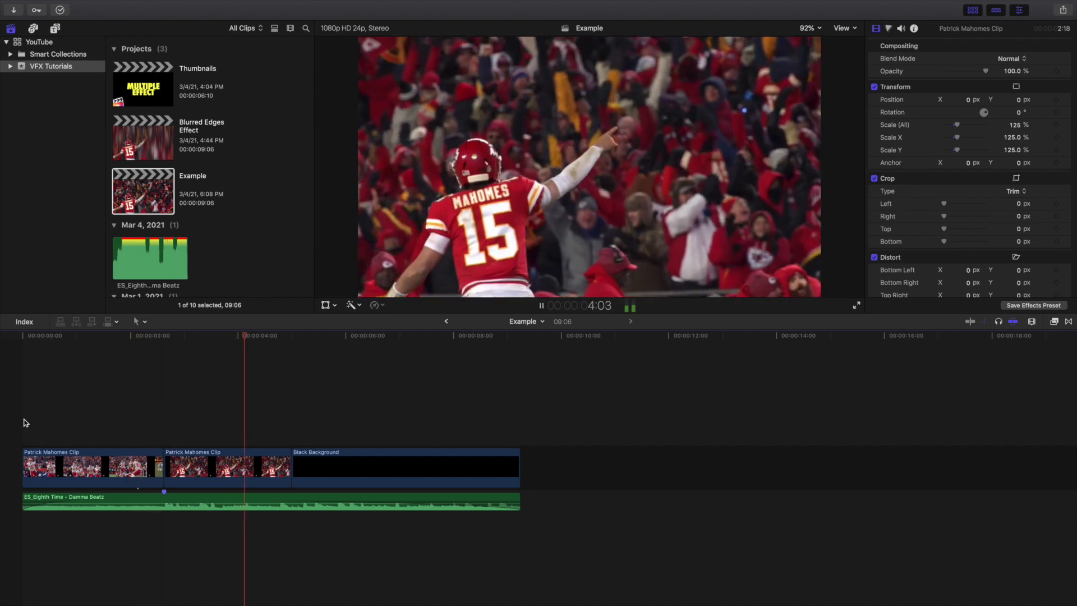
{"action": "key", "text": "space"}
{"action": "key", "text": "Up"}
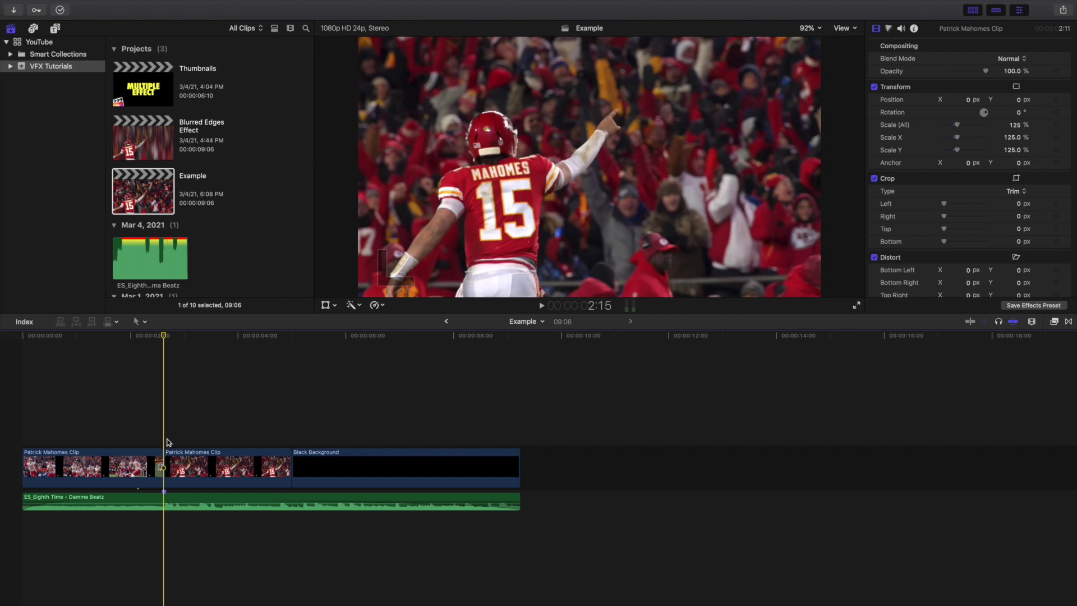
- Place a connected copy of the second Patrick Mahomes Clip directly above the original
{"action": "left_click", "coordinate": [186, 462]}
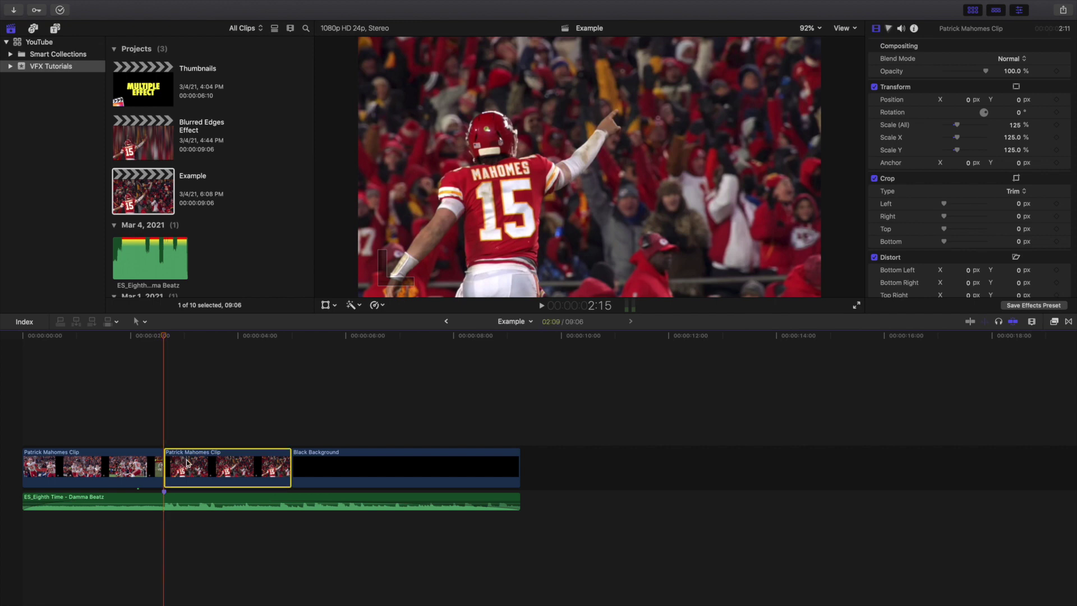
{"action": "left_click_drag", "start_coordinate": [187, 462], "coordinate": [196, 408]}
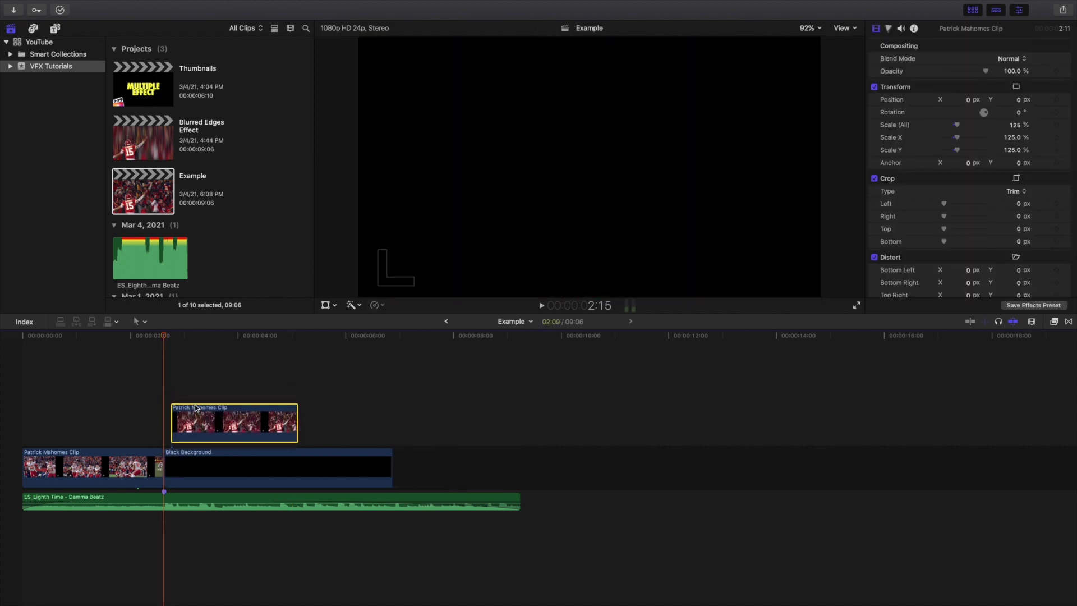
{"action": "key", "text": "super+z"}
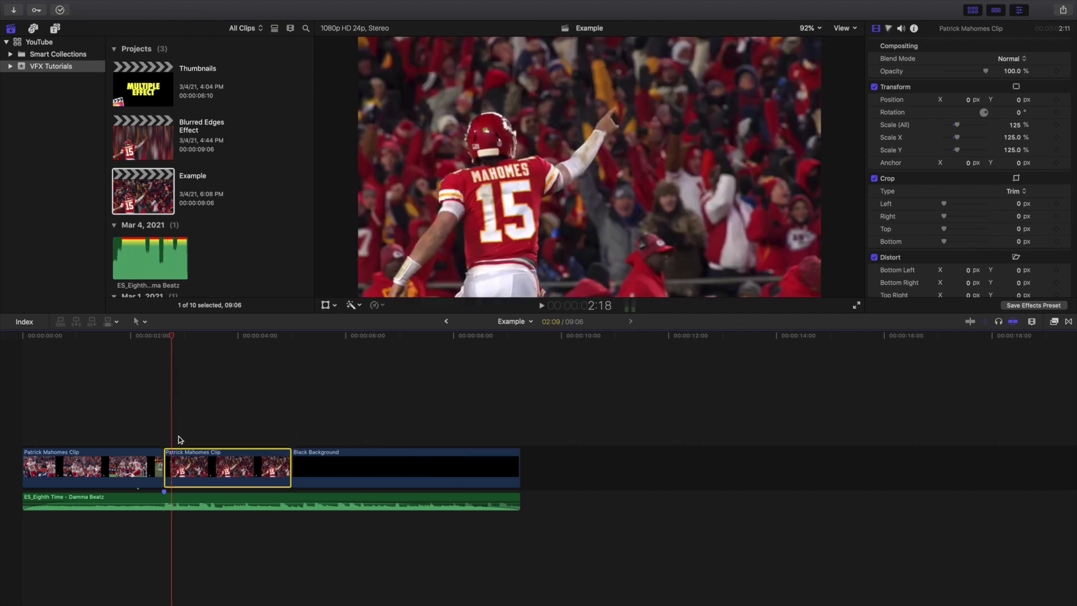
{"action": "key", "text": "Up"}
{"action": "left_click_drag", "start_coordinate": [184, 455], "coordinate": [190, 399]}
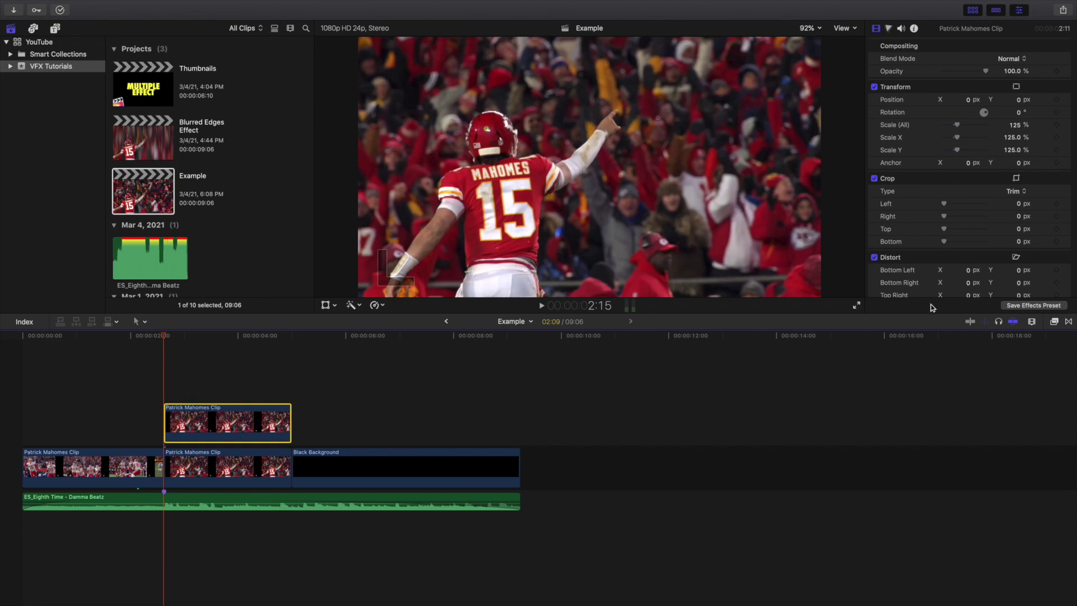
- Apply the Draw Mask effect from the Masks category to the stacked clip copy
{"action": "left_click", "coordinate": [1053, 322]}
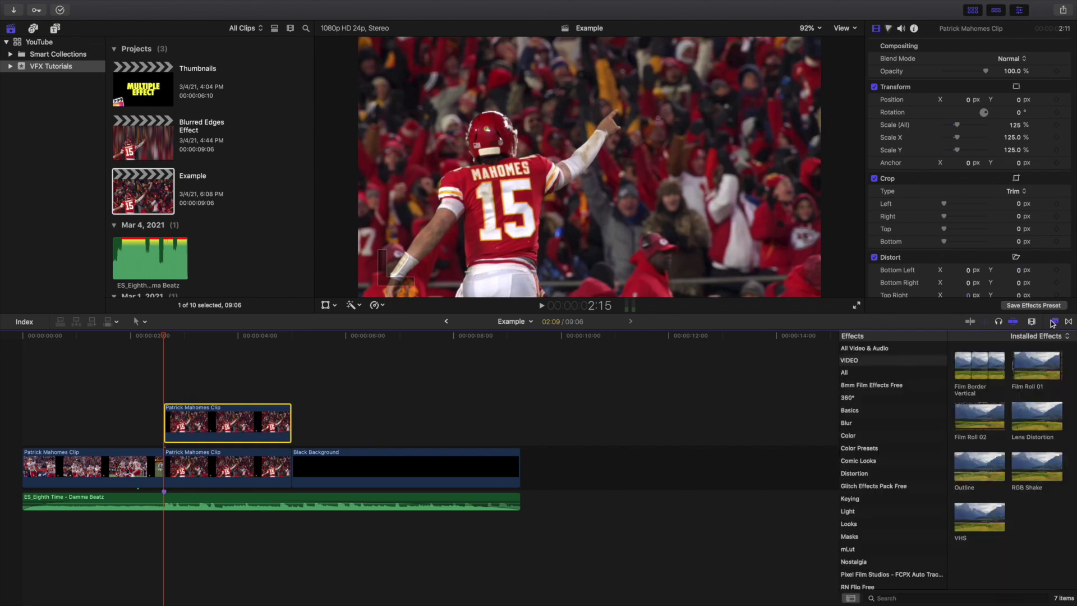
{"action": "left_click", "coordinate": [851, 537]}
{"action": "mouse_move", "coordinate": [973, 382]}
{"action": "left_mouse_down"}
{"action": "mouse_move", "coordinate": [909, 372]}
{"action": "mouse_move", "coordinate": [236, 421]}
{"action": "mouse_move", "coordinate": [247, 419]}
{"action": "left_mouse_up"}
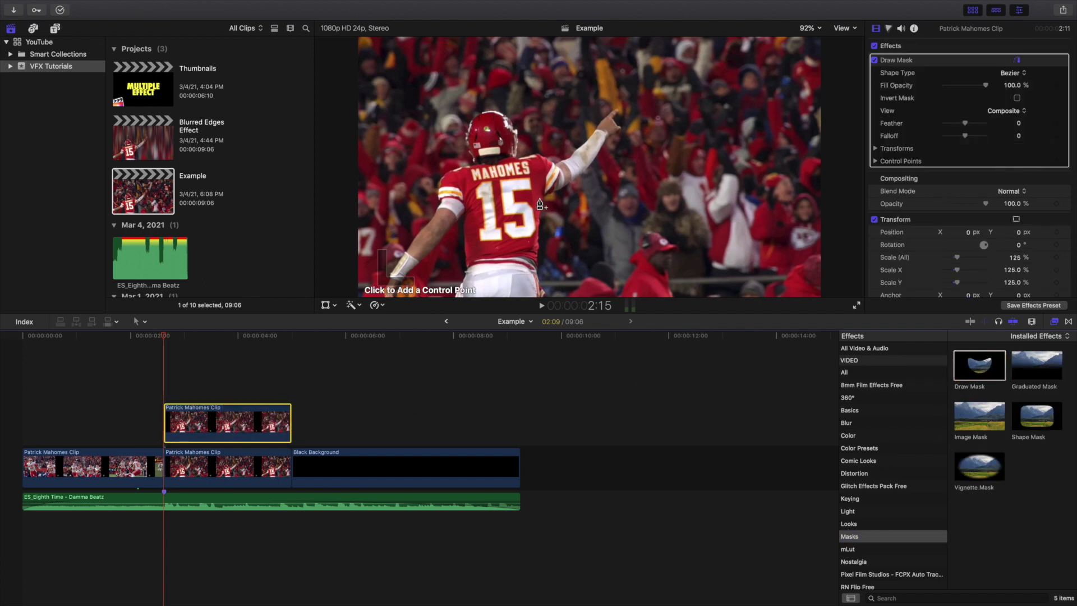
- Place the first mask points around the player, zooming the viewer to 50% to reach past the frame
{"action": "left_click", "coordinate": [494, 117]}
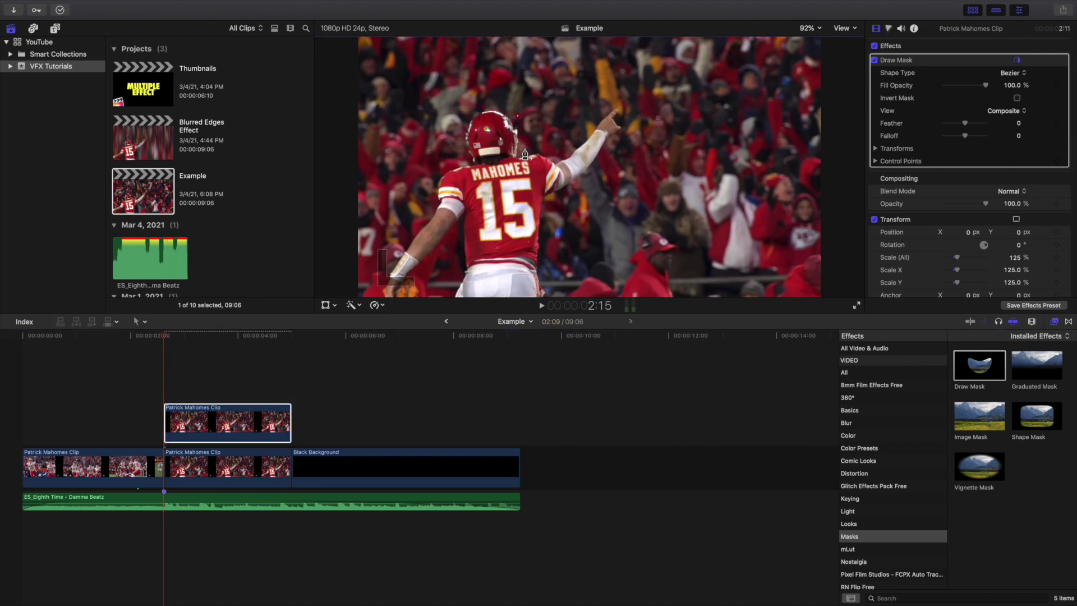
{"action": "left_click", "coordinate": [578, 135]}
{"action": "left_click", "coordinate": [549, 199]}
{"action": "left_click", "coordinate": [812, 29]}
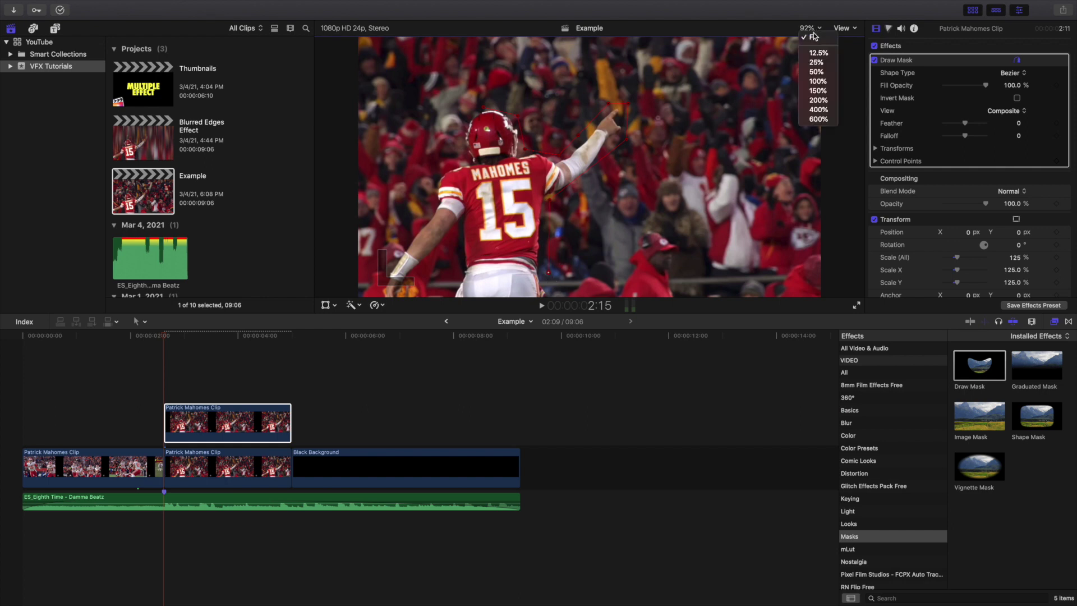
{"action": "left_click", "coordinate": [817, 72]}
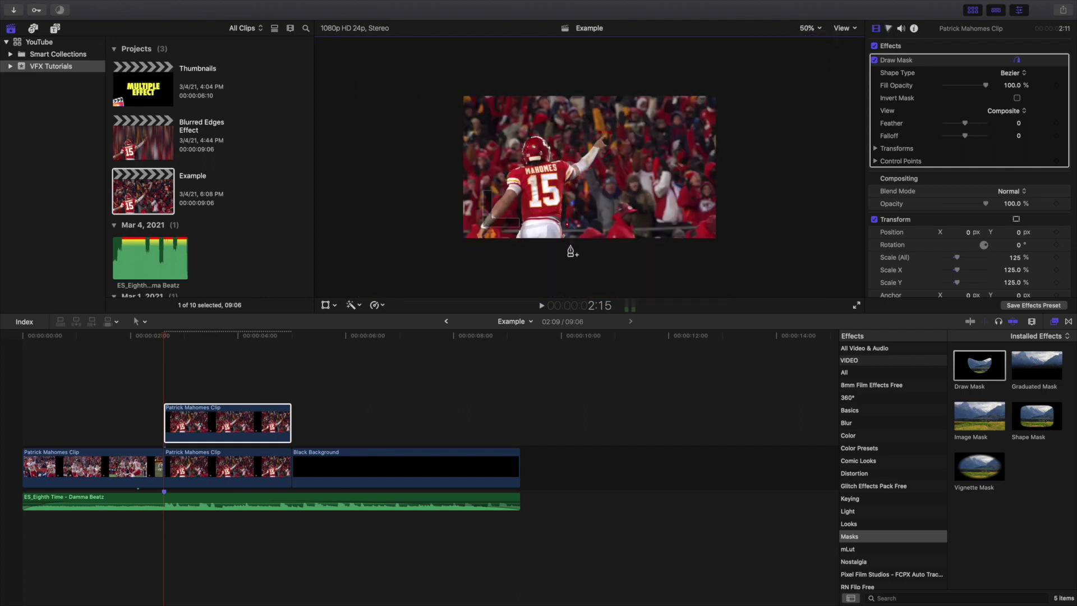
{"action": "left_click", "coordinate": [748, 253]}
- Add six more mask points outside and below the frame to complete the outline
{"action": "left_click", "coordinate": [727, 62]}
{"action": "left_click", "coordinate": [441, 74]}
{"action": "left_click", "coordinate": [413, 251]}
{"action": "left_click", "coordinate": [504, 262]}
{"action": "left_click", "coordinate": [519, 216]}
{"action": "left_click", "coordinate": [473, 242]}
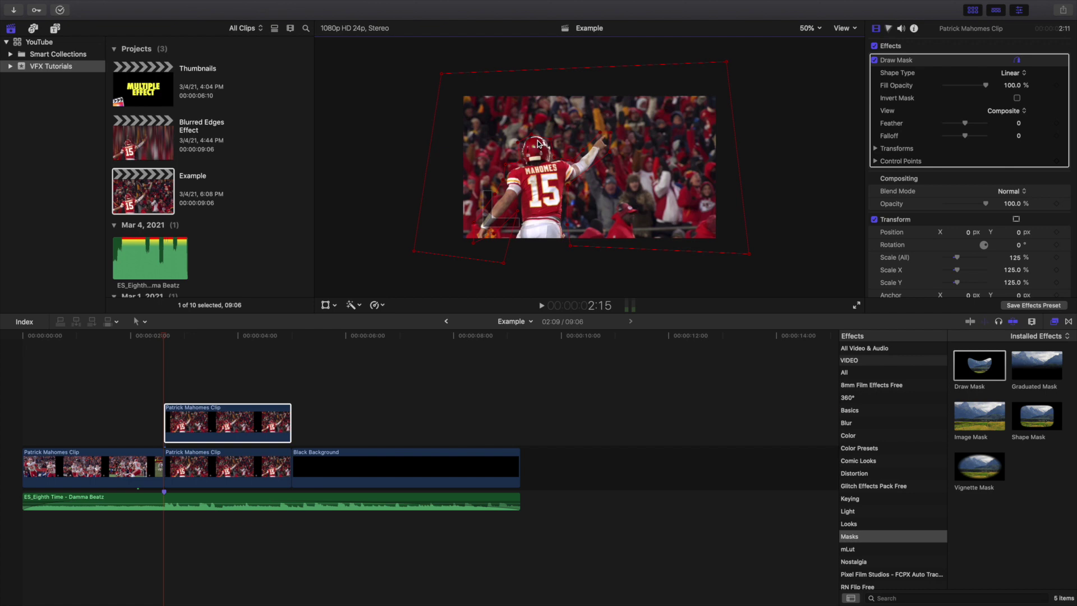
- Return the viewer zoom to Fit and select the masked clip copy
{"action": "left_click", "coordinate": [808, 28]}
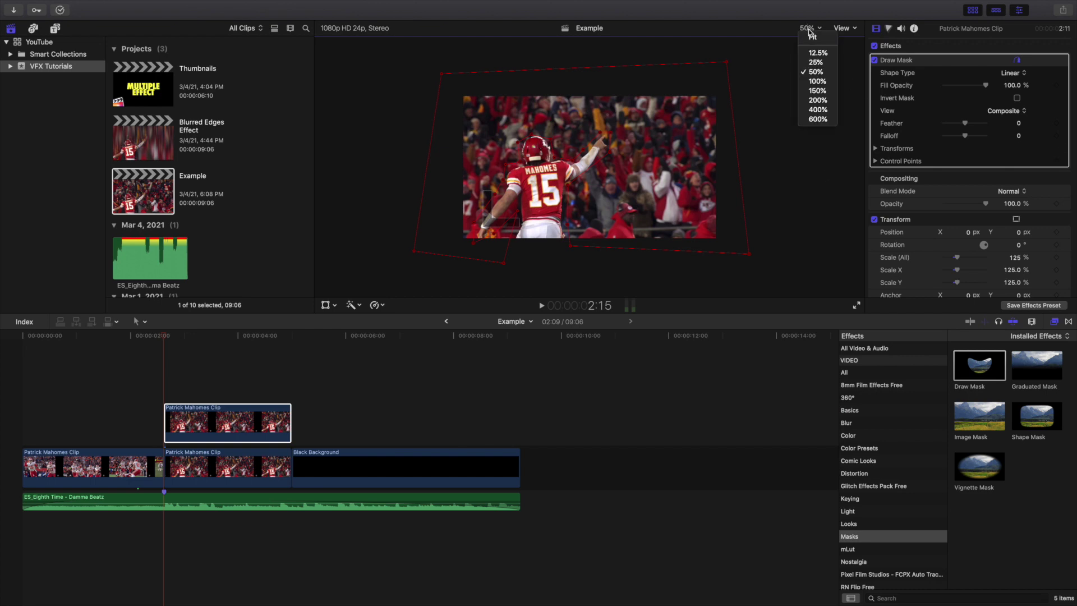
{"action": "left_click", "coordinate": [810, 38]}
{"action": "left_click", "coordinate": [233, 436]}
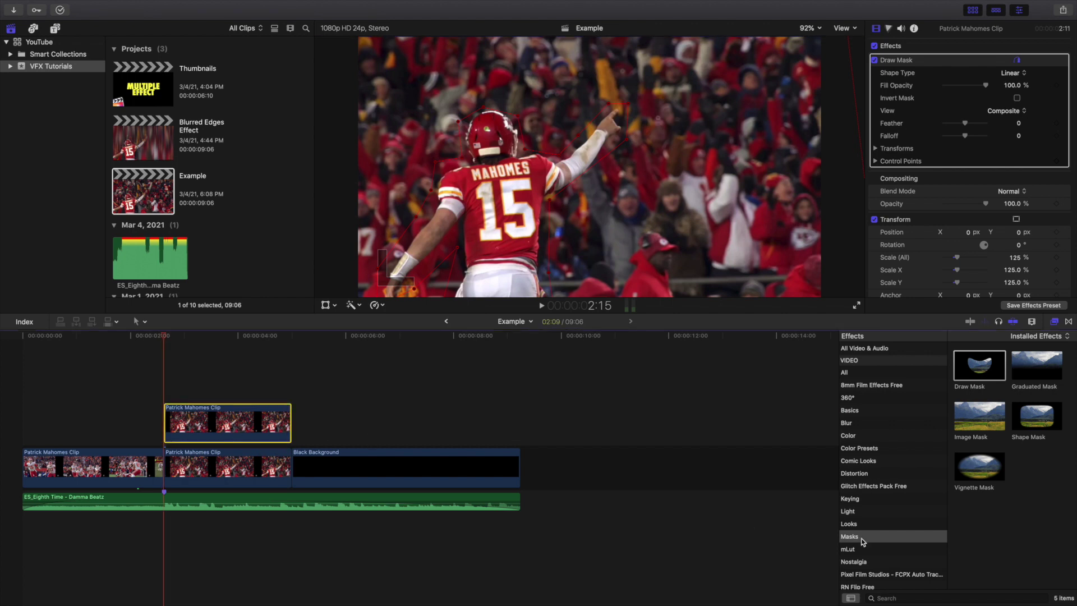
- Apply the Gaussian blur from the Blur category to the masked clip copy and select the mask Feather field
{"action": "left_click", "coordinate": [861, 425]}
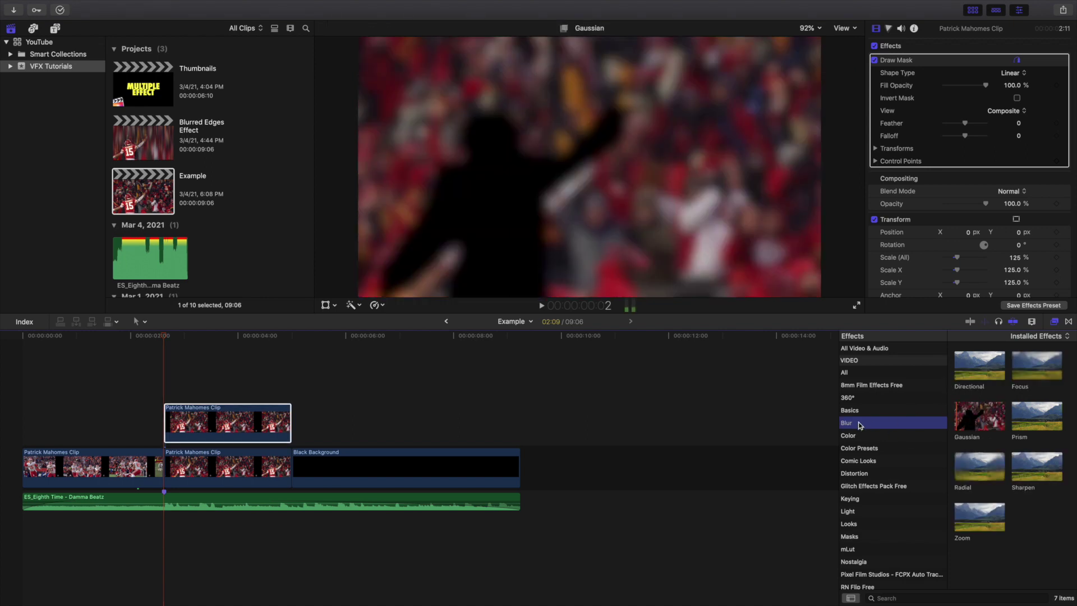
{"action": "left_click_drag", "start_coordinate": [979, 415], "coordinate": [243, 423]}
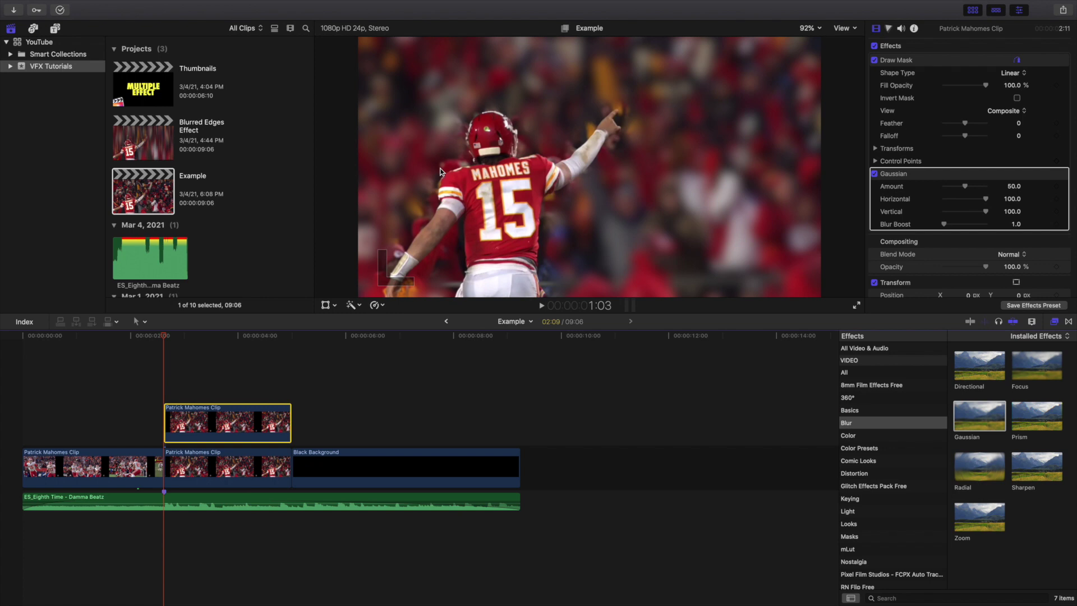
{"action": "left_click", "coordinate": [1019, 123]}
- Set the mask feather to 40 and drag the Gaussian Horizontal blur down to 0
{"action": "type", "text": "40"}
{"action": "key", "text": "Return"}
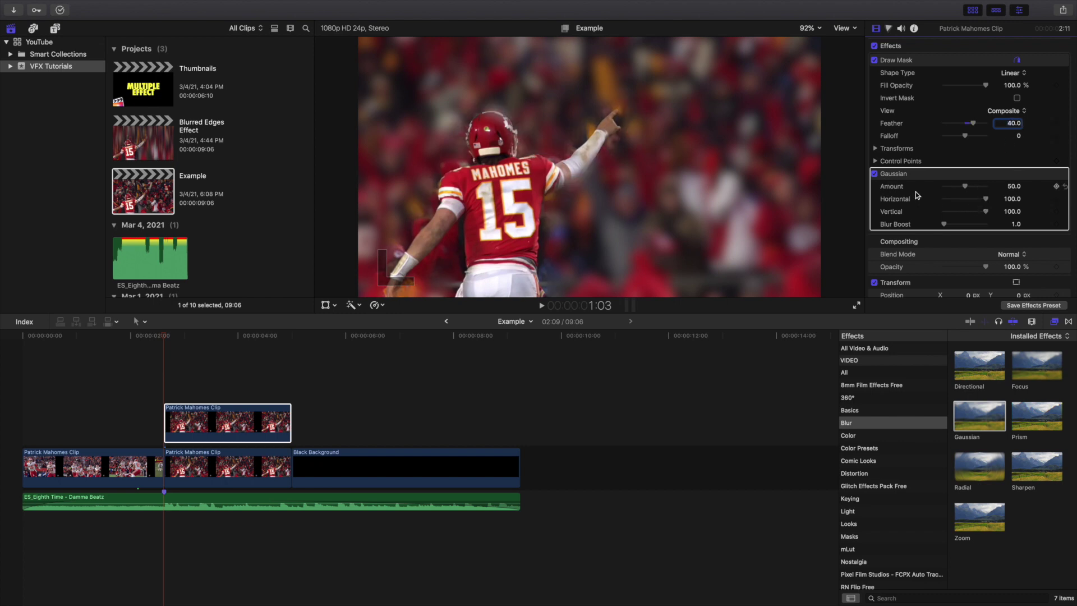
{"action": "left_click_drag", "start_coordinate": [985, 199], "coordinate": [920, 201]}
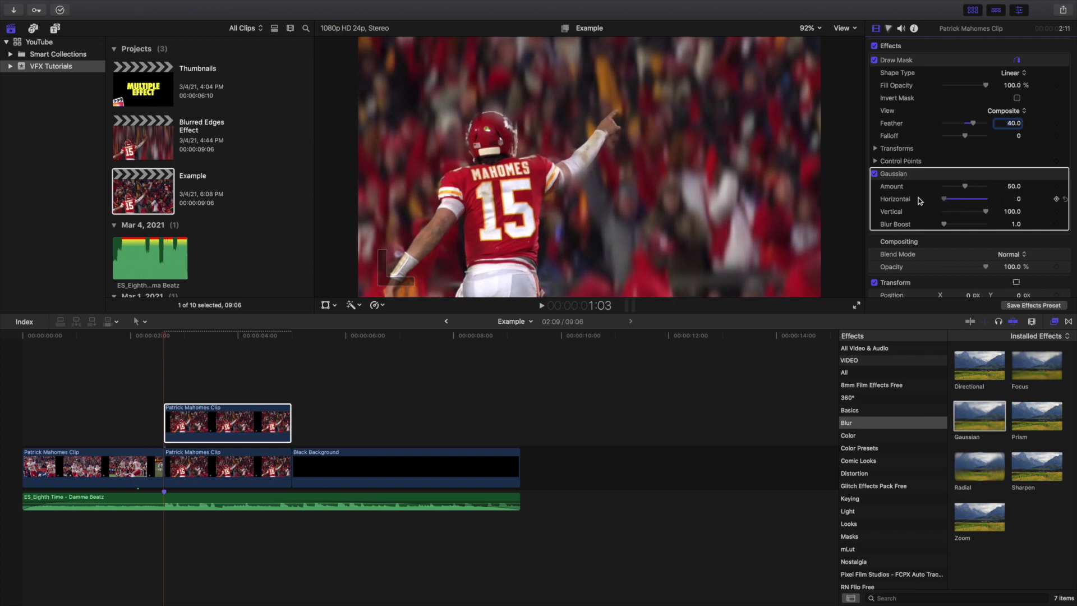
- Set Gaussian Blur Boost to 5 and keep the viewer zoom on Fit
{"action": "left_click", "coordinate": [1018, 225]}
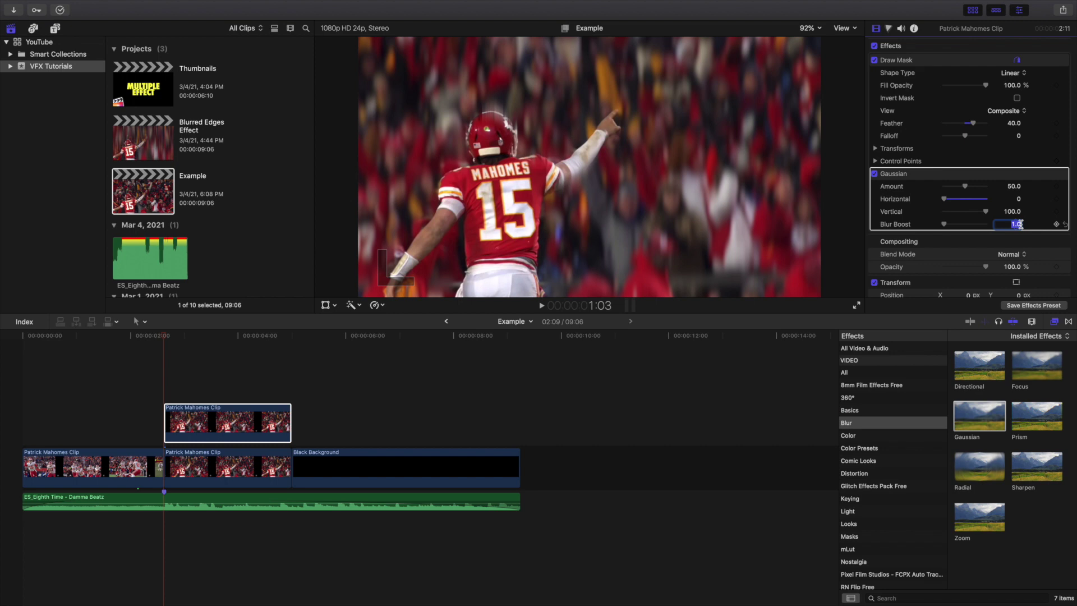
{"action": "type", "text": "5"}
{"action": "key", "text": "Return"}
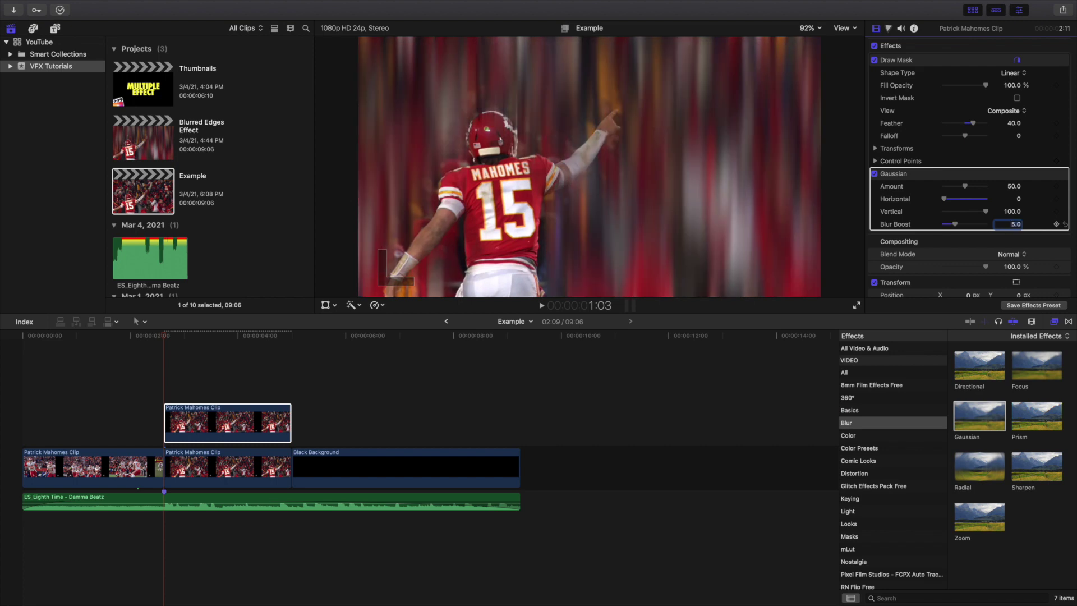
{"action": "left_click", "coordinate": [806, 29]}
{"action": "left_click", "coordinate": [807, 38]}
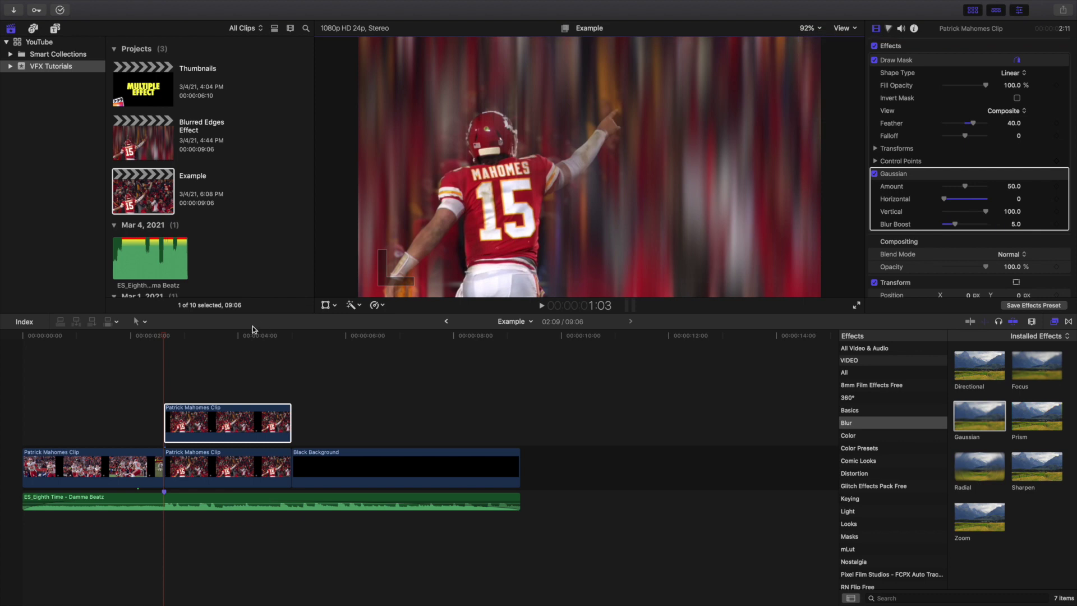
{"action": "left_click", "coordinate": [9, 443]}
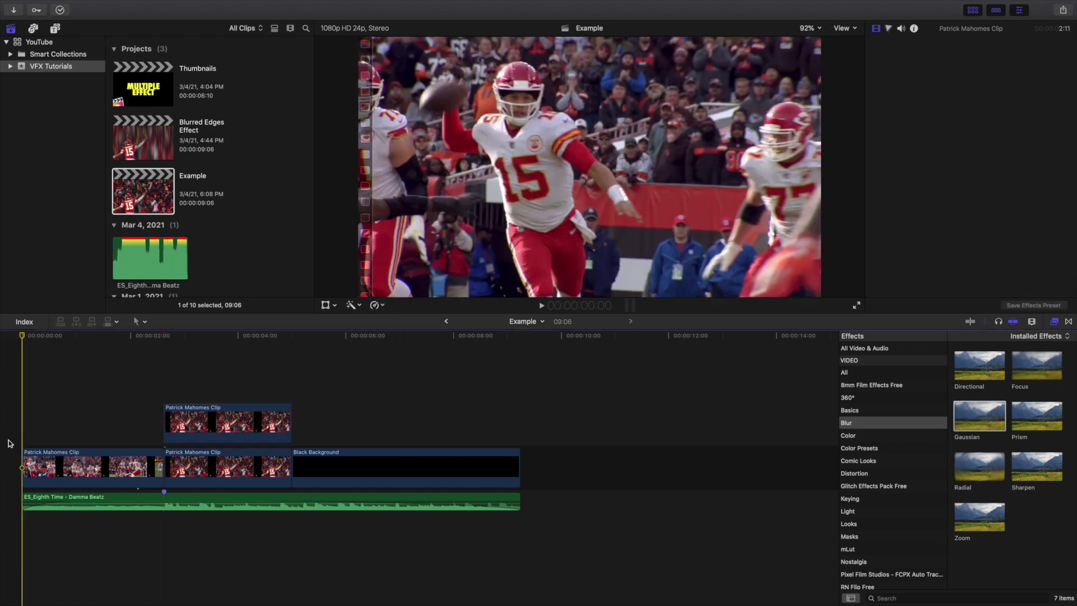
{"action": "key", "text": "space"}
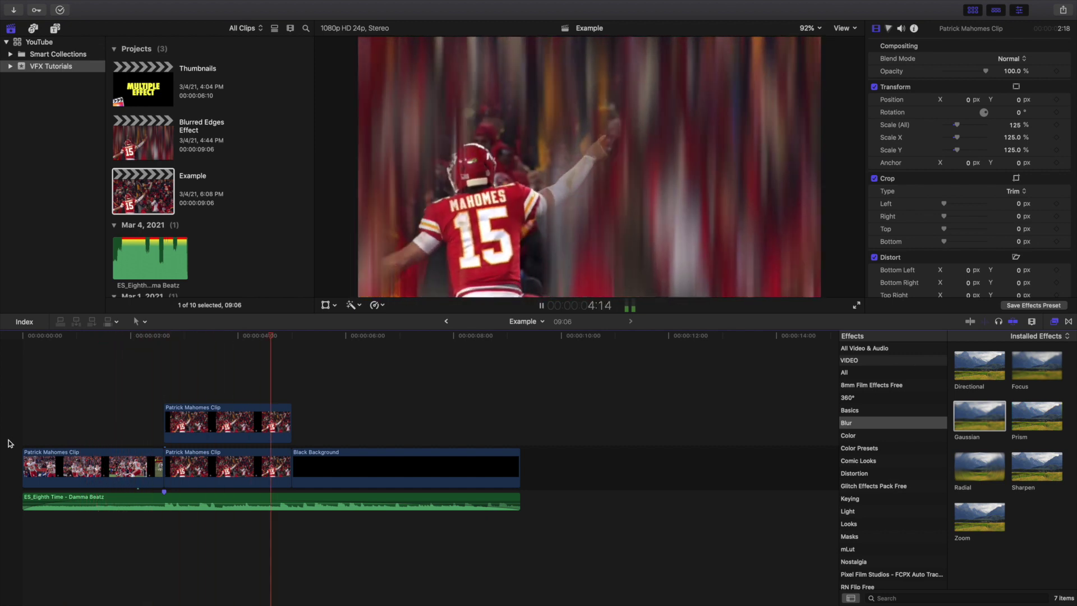
{"action": "key", "text": "space"}
{"action": "key", "text": "Home"}
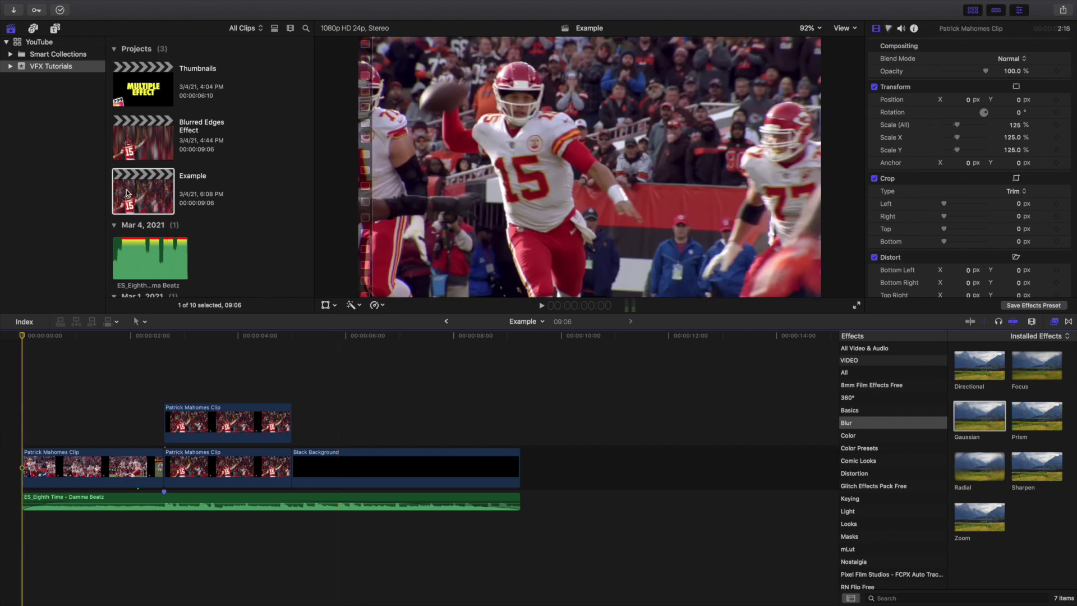
- Open the Blurred Edges Effect project, select its connected player clip, and zoom the viewer to 50%
{"action": "double_click", "coordinate": [144, 147]}
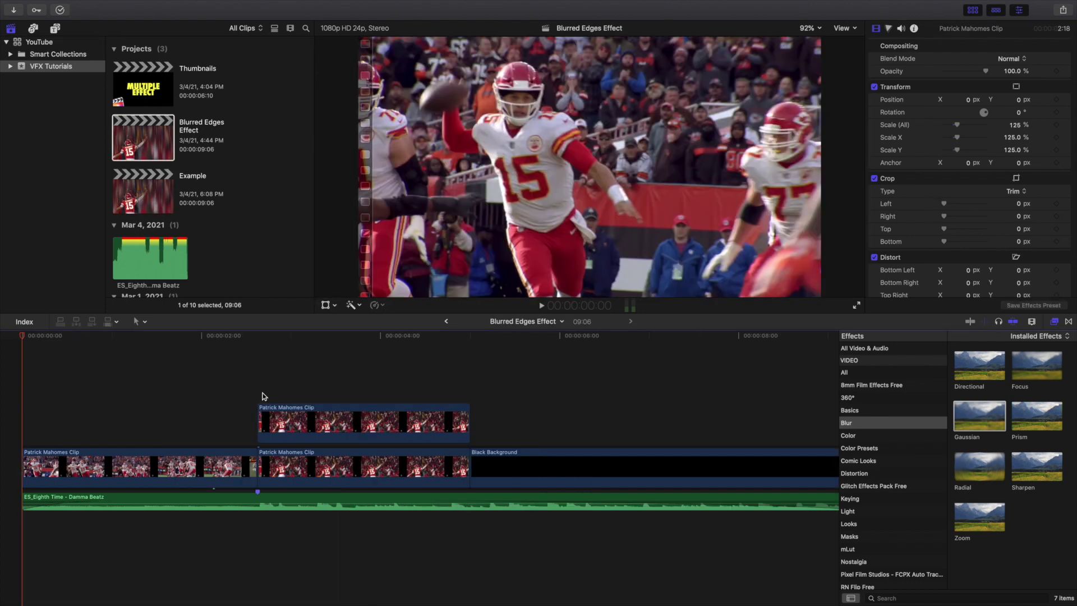
{"action": "key", "text": "Down"}
{"action": "left_click", "coordinate": [274, 420]}
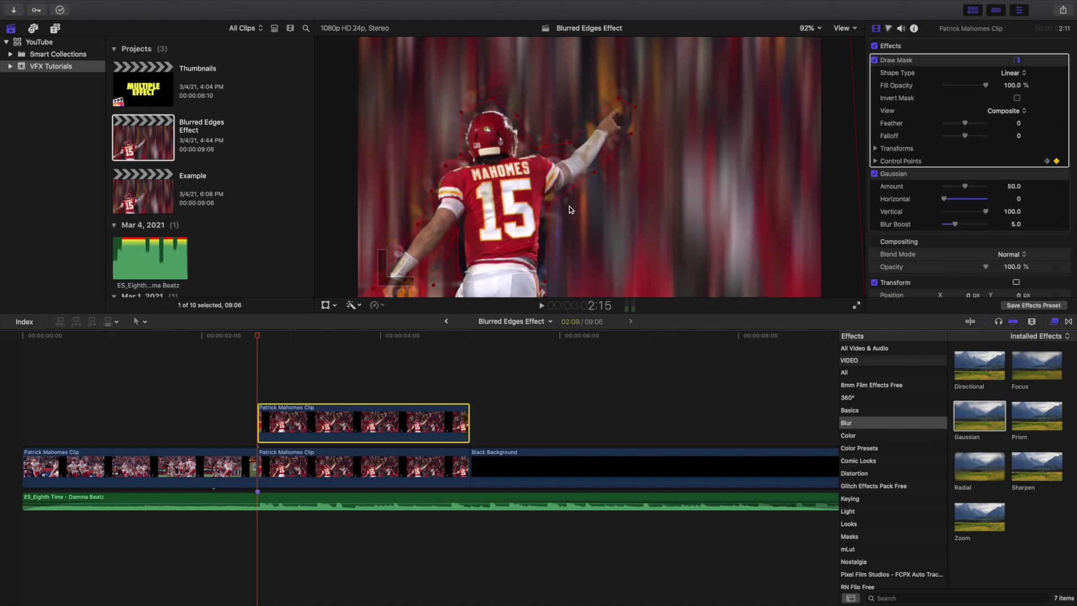
{"action": "left_click", "coordinate": [804, 25]}
{"action": "left_click", "coordinate": [820, 79]}
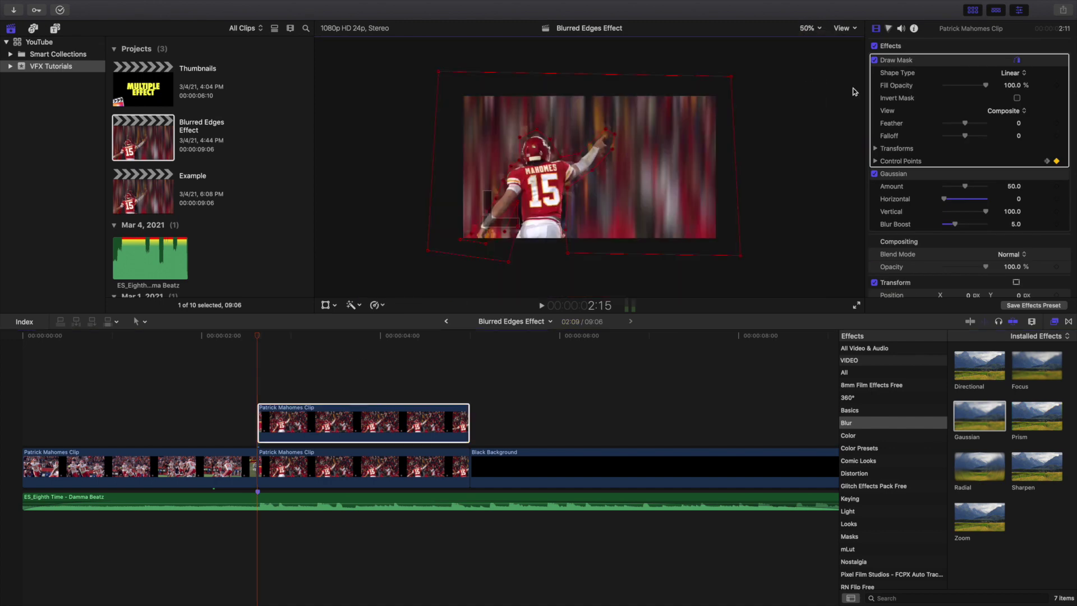
- Inspect the Draw Mask control-point keyframe and transform settings, then play the clip to watch the mask
{"action": "left_click", "coordinate": [1056, 161]}
{"action": "left_click", "coordinate": [876, 149]}
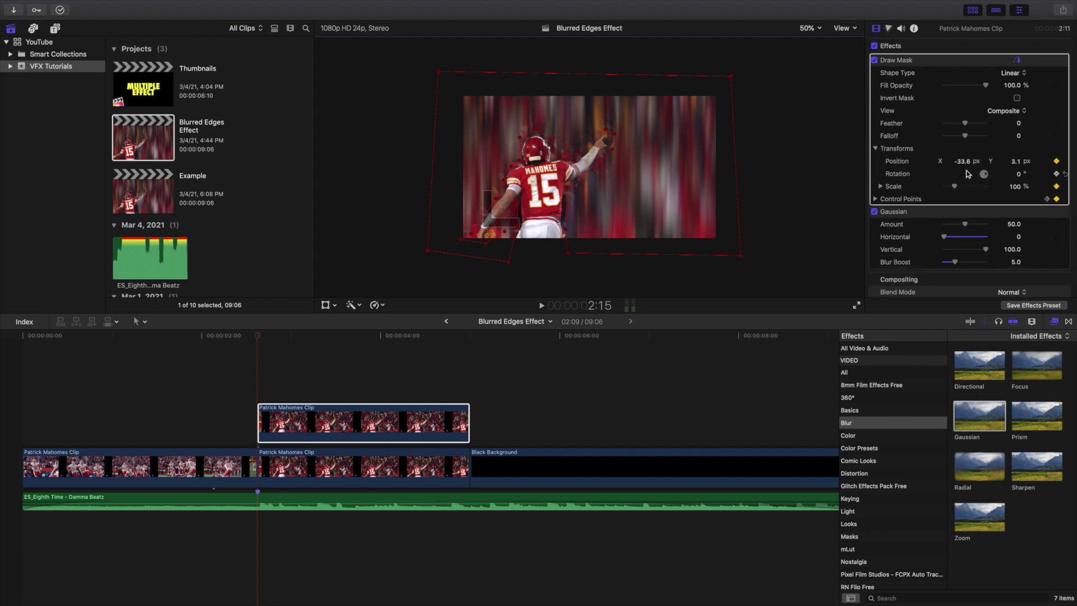
{"action": "left_click", "coordinate": [874, 149]}
{"action": "left_click", "coordinate": [309, 416]}
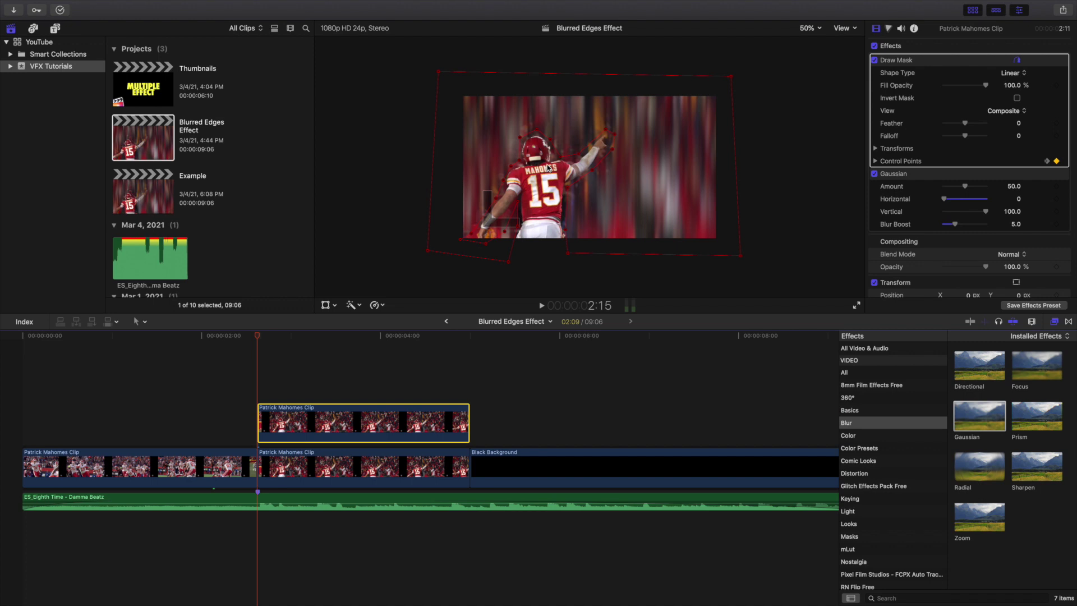
{"action": "key", "text": "space"}
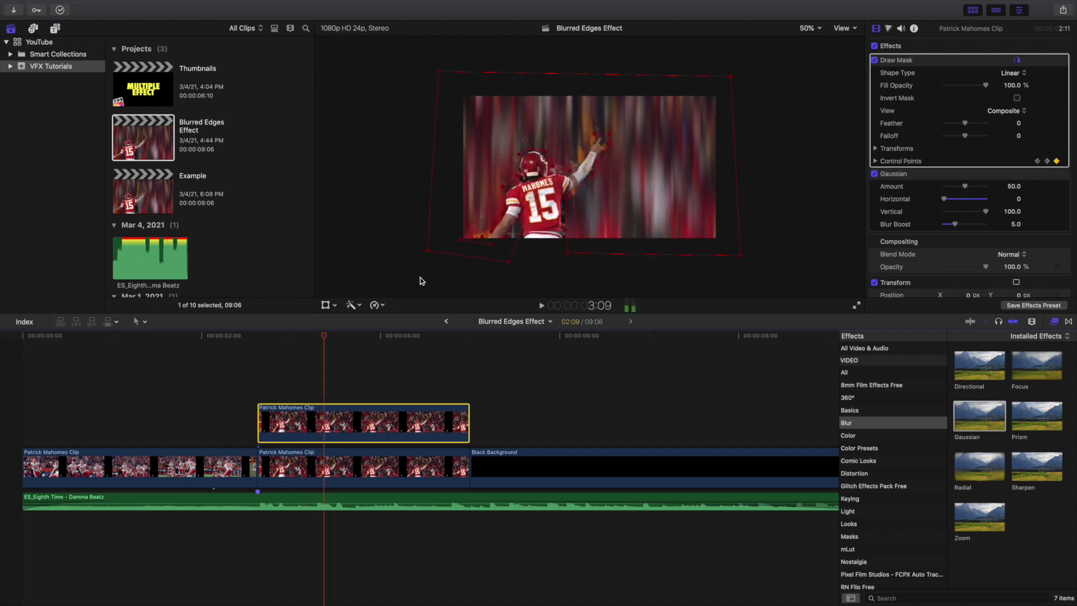
{"action": "left_click", "coordinate": [259, 394]}
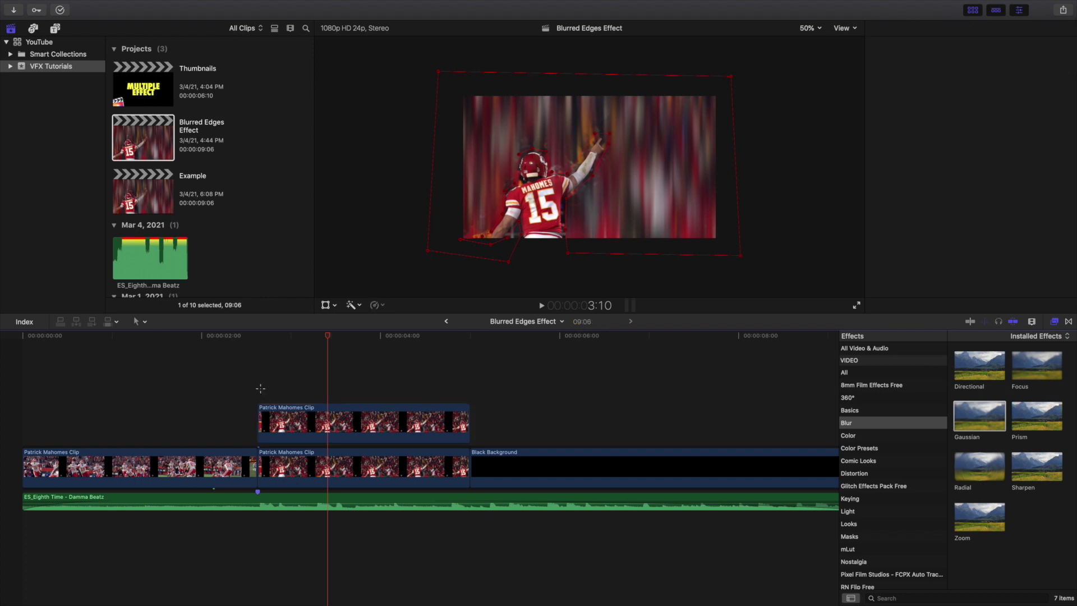
{"action": "left_click", "coordinate": [284, 415]}
{"action": "key", "text": "space"}
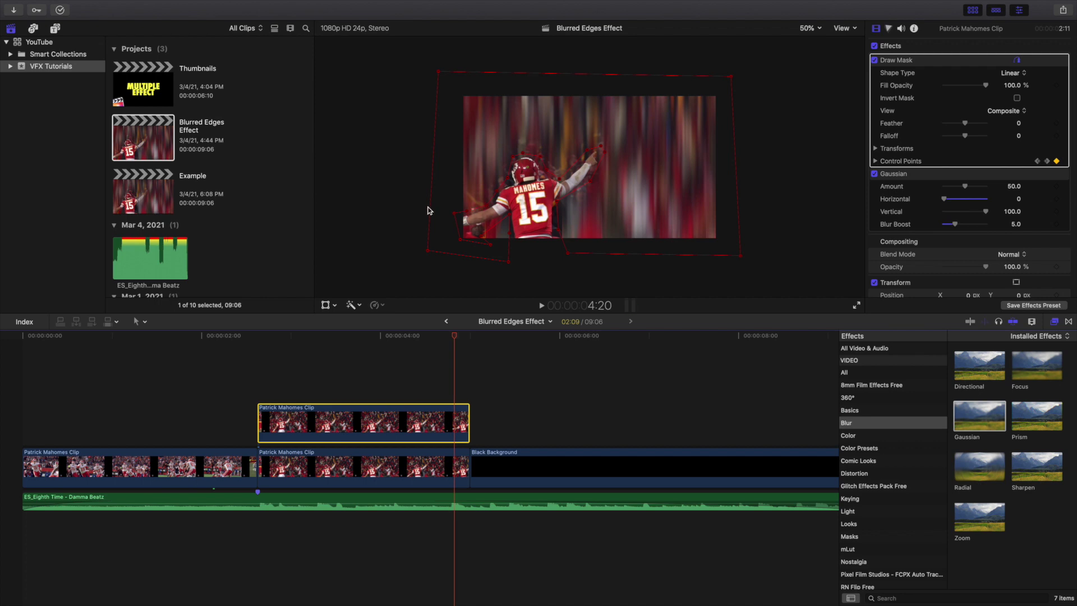
{"action": "left_click", "coordinate": [8, 368]}
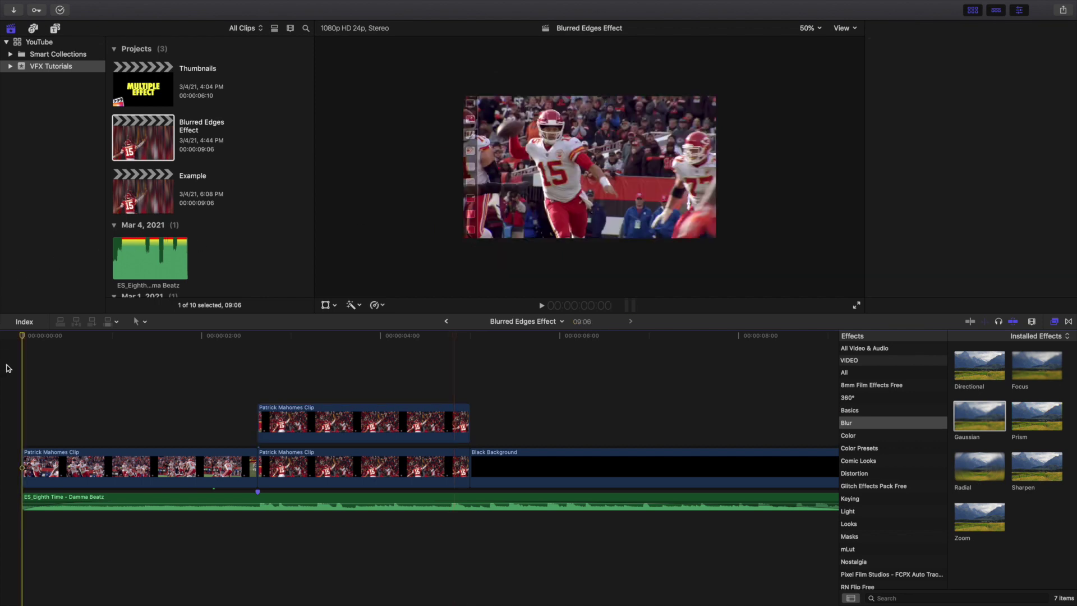
- Open the Example project and select the connected clip above the storyline
{"action": "double_click", "coordinate": [156, 194]}
{"action": "left_click", "coordinate": [173, 392]}
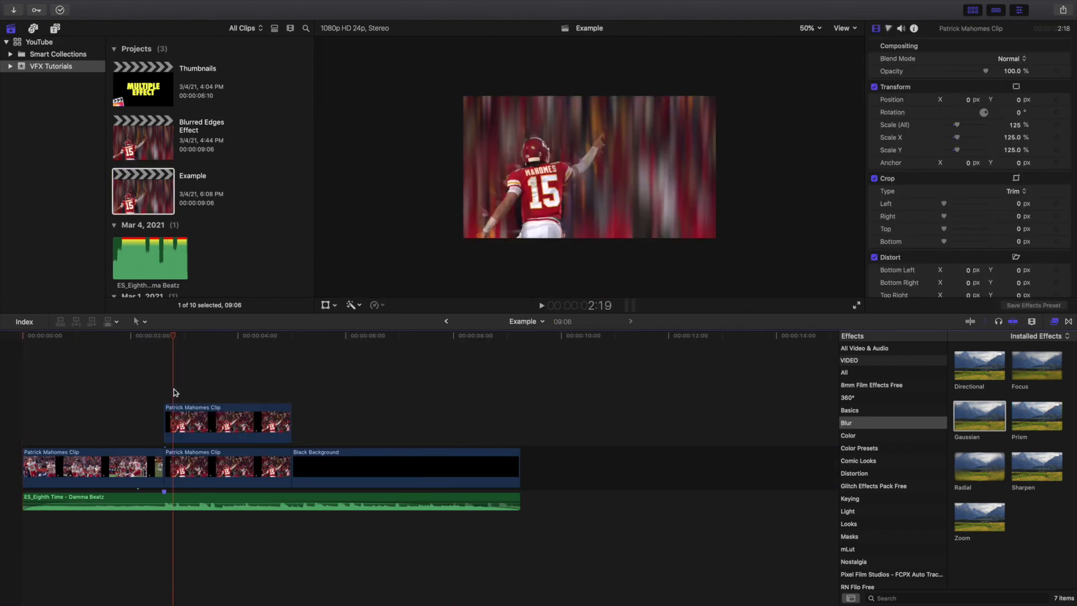
{"action": "left_click", "coordinate": [203, 462]}
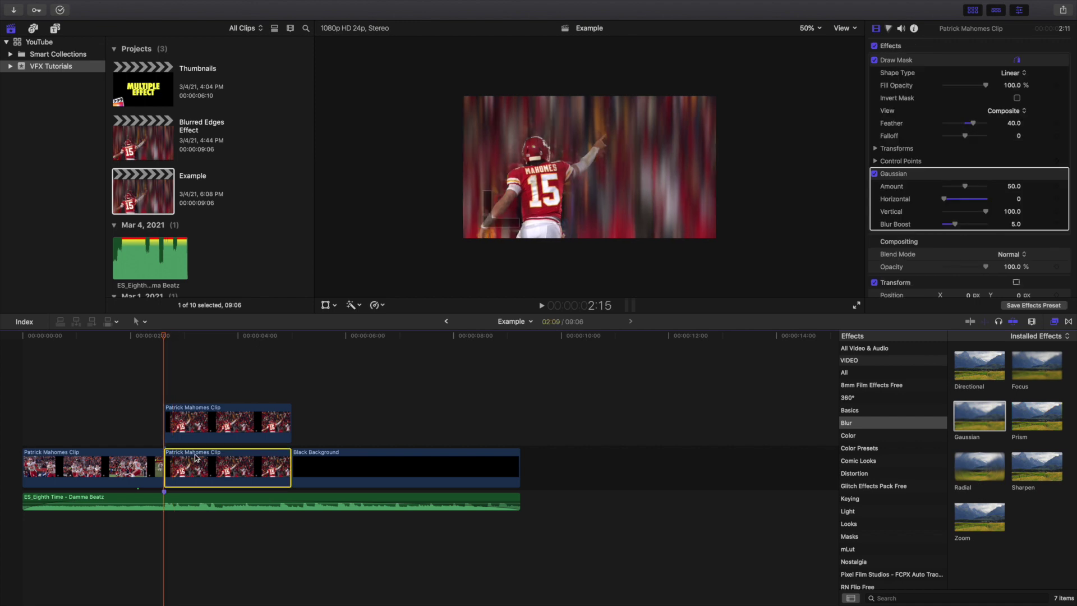
{"action": "left_click", "coordinate": [224, 424]}
- Rename the connected clip to 'Copy'
{"action": "right_click", "coordinate": [213, 420]}
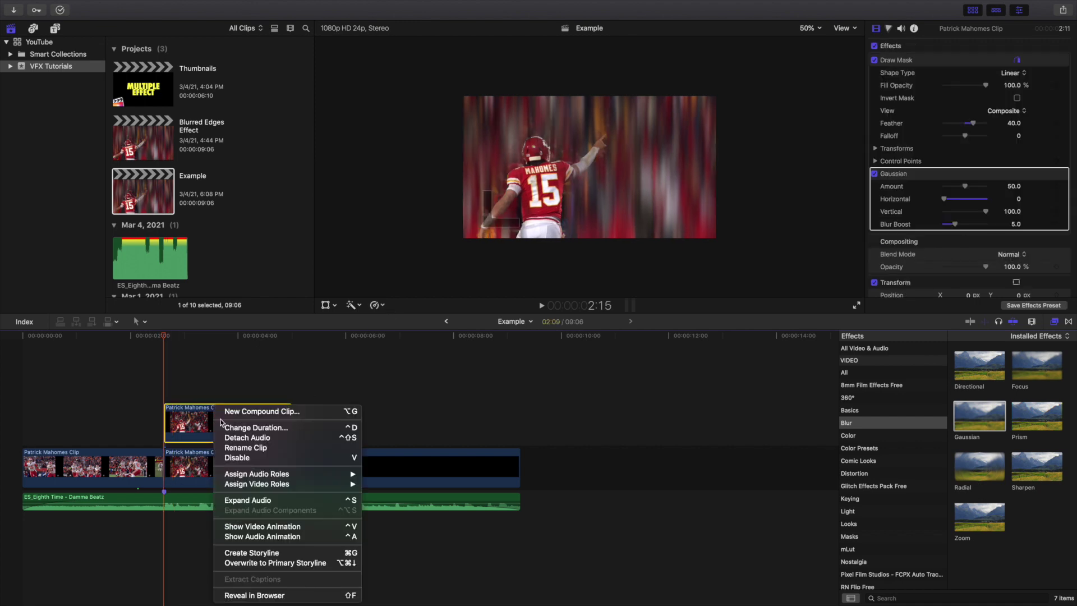
{"action": "left_click", "coordinate": [236, 447]}
{"action": "type", "text": "Copy"}
{"action": "key", "text": "Return"}
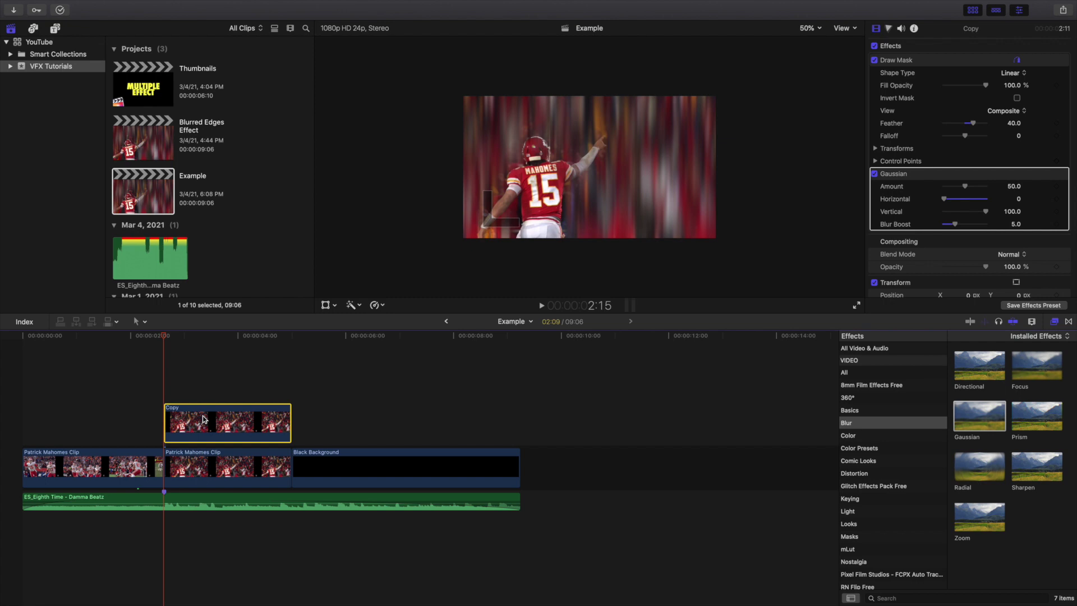
{"action": "left_click", "coordinate": [916, 61]}
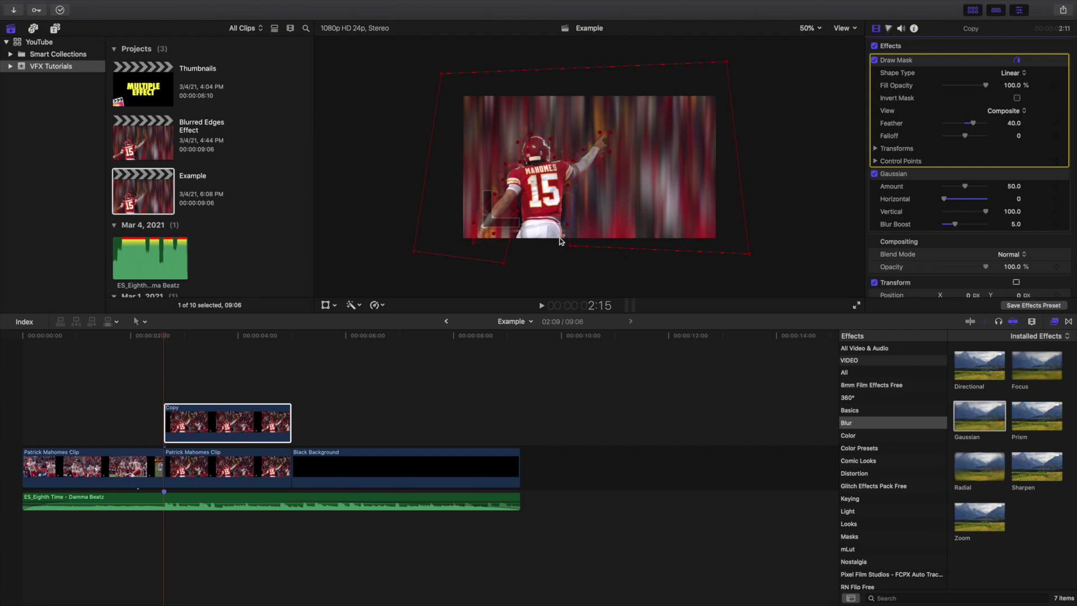
{"action": "left_click", "coordinate": [900, 175]}
{"action": "left_click", "coordinate": [875, 60]}
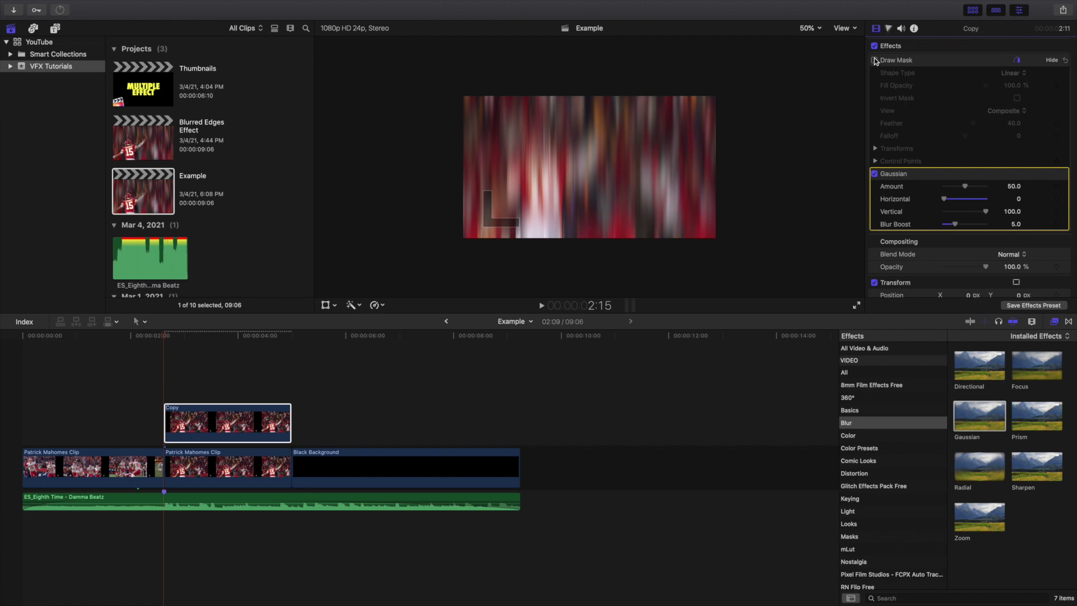
{"action": "left_click", "coordinate": [874, 60]}
{"action": "left_click", "coordinate": [874, 60]}
{"action": "left_click", "coordinate": [874, 60]}
{"action": "left_click", "coordinate": [875, 60]}
{"action": "left_click", "coordinate": [874, 60]}
{"action": "left_click", "coordinate": [875, 60]}
{"action": "left_click", "coordinate": [874, 60]}
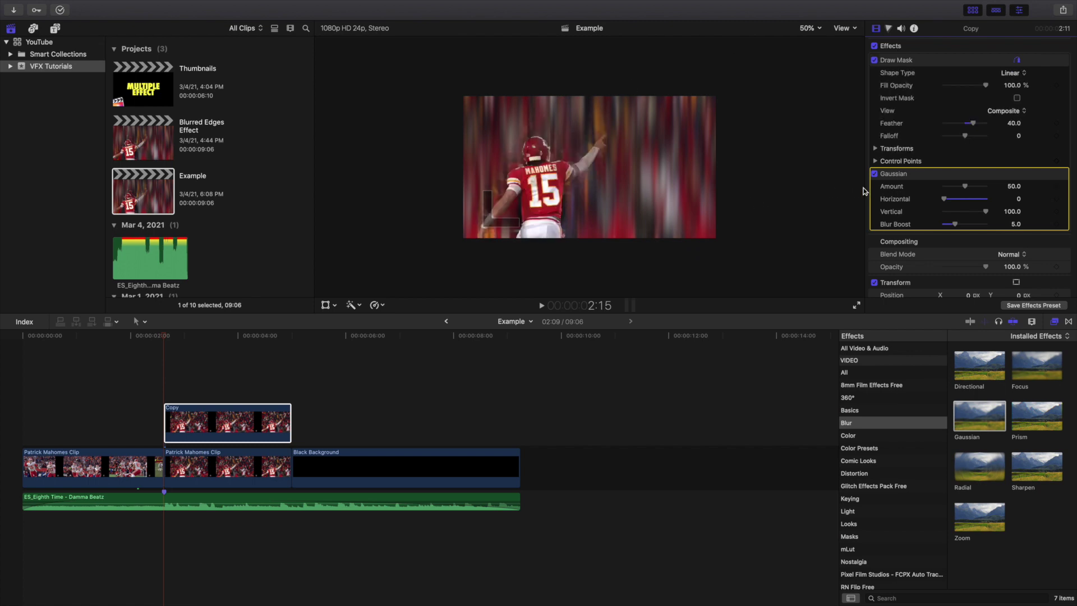
{"action": "left_click", "coordinate": [876, 175]}
{"action": "left_click", "coordinate": [875, 174]}
{"action": "left_click", "coordinate": [875, 175]}
{"action": "left_click", "coordinate": [875, 174]}
{"action": "left_click", "coordinate": [810, 29]}
{"action": "left_click", "coordinate": [598, 160]}
{"action": "left_click", "coordinate": [130, 391]}
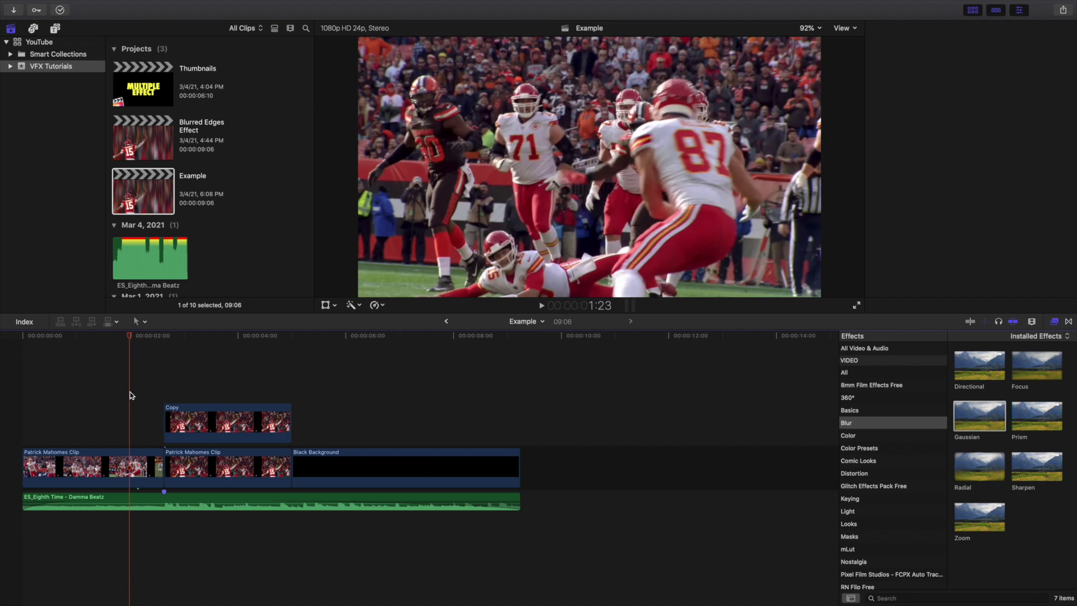
{"action": "key", "text": "space"}
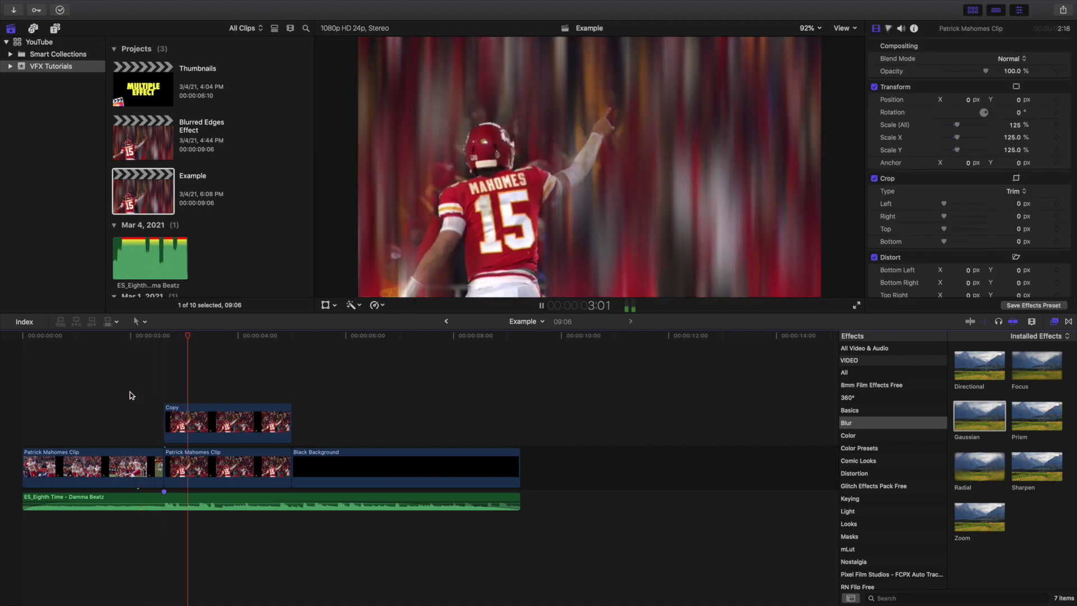
{"action": "key", "text": "space"}
{"action": "key", "text": "Home"}
{"action": "key", "text": "space"}
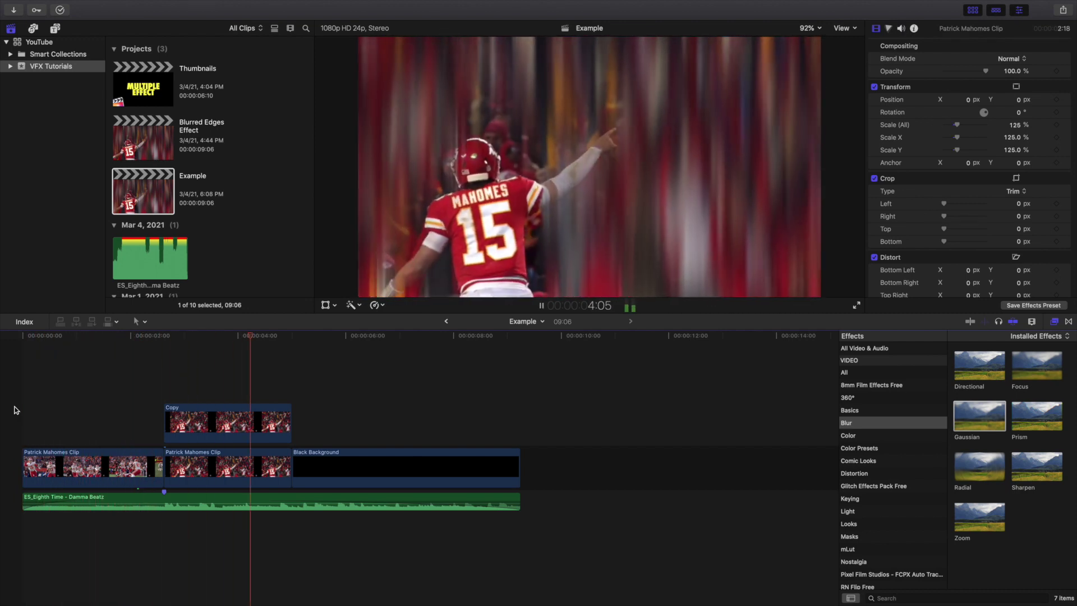
{"action": "left_click", "coordinate": [184, 393]}
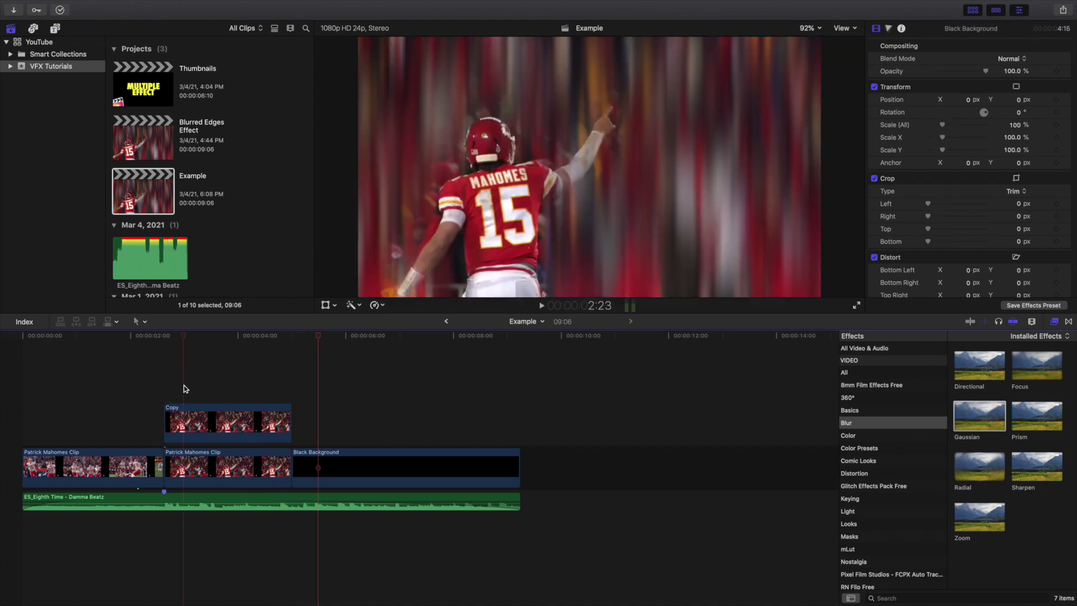
{"action": "left_click", "coordinate": [187, 412]}
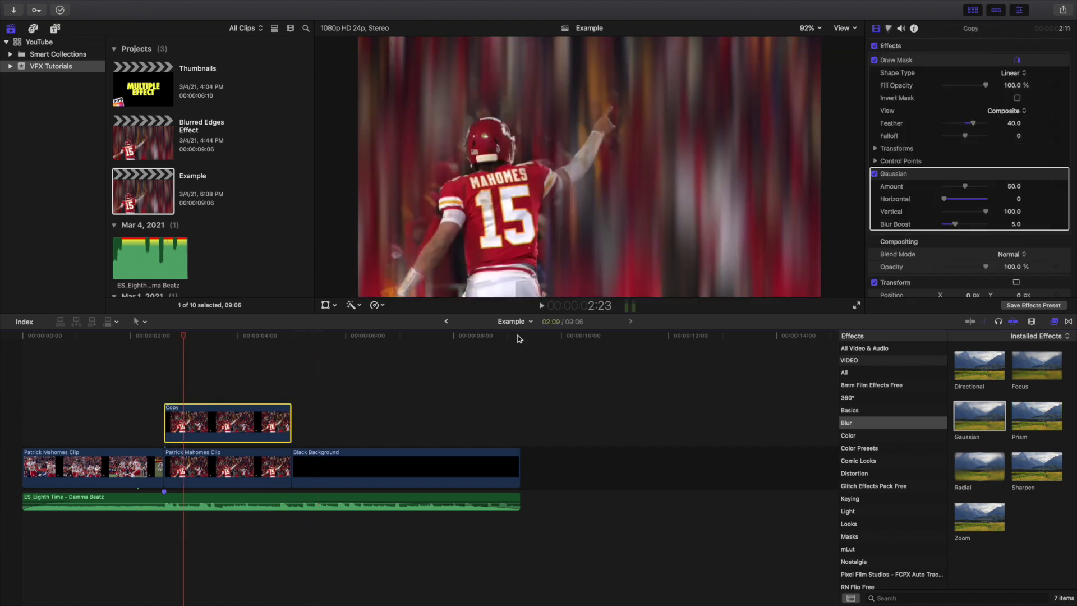